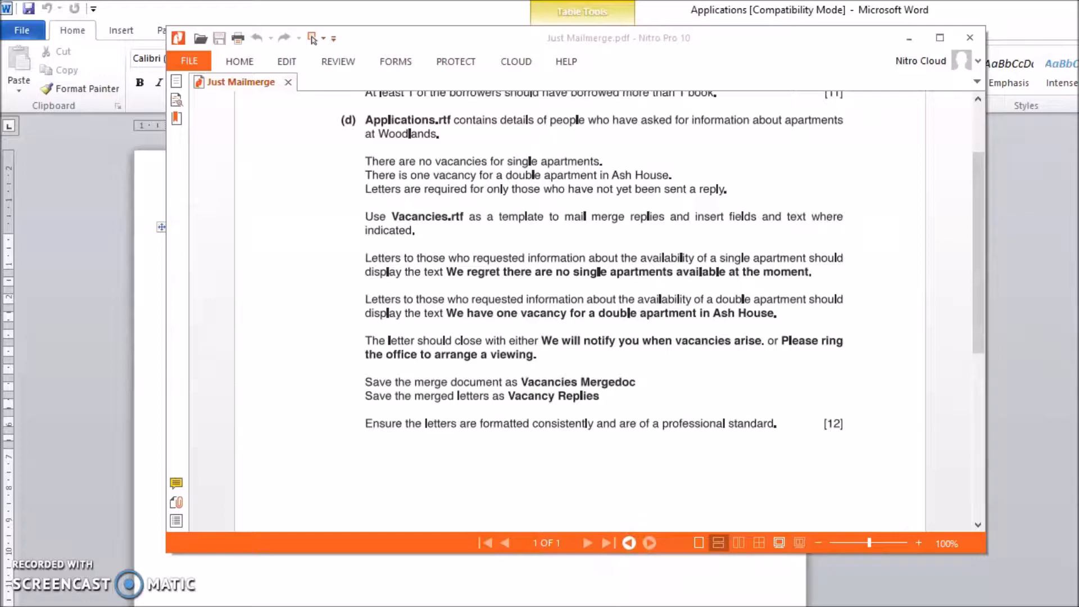
# Review the Double Single Request column in the Applications table and the field placeholders in the Vacancies letter template.
pyautogui.hotkey('alt', 'Tab')
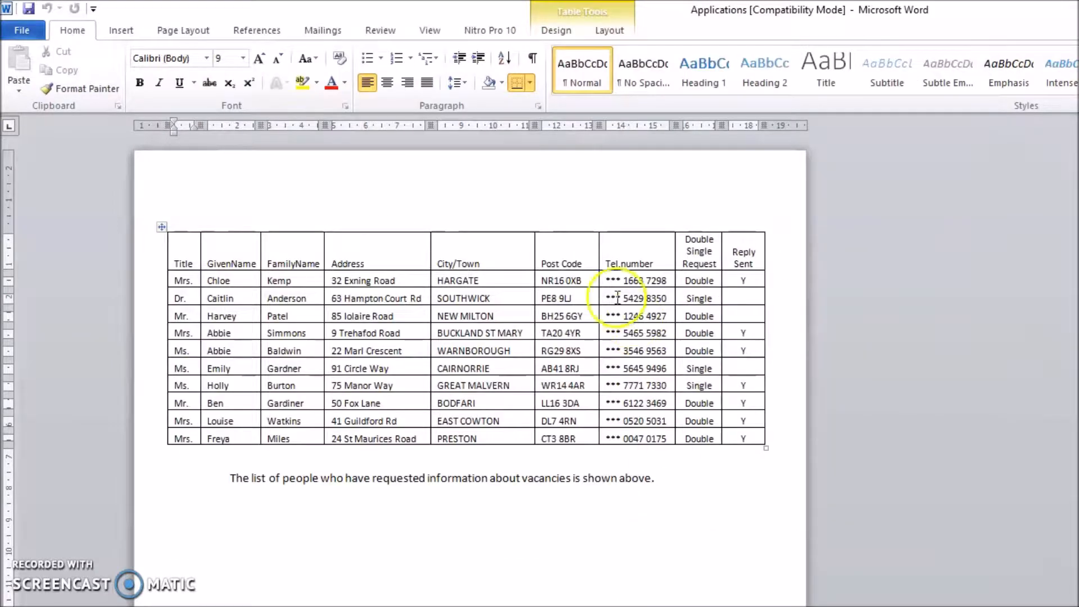
pyautogui.moveTo(686, 240); pyautogui.dragTo(701, 439)
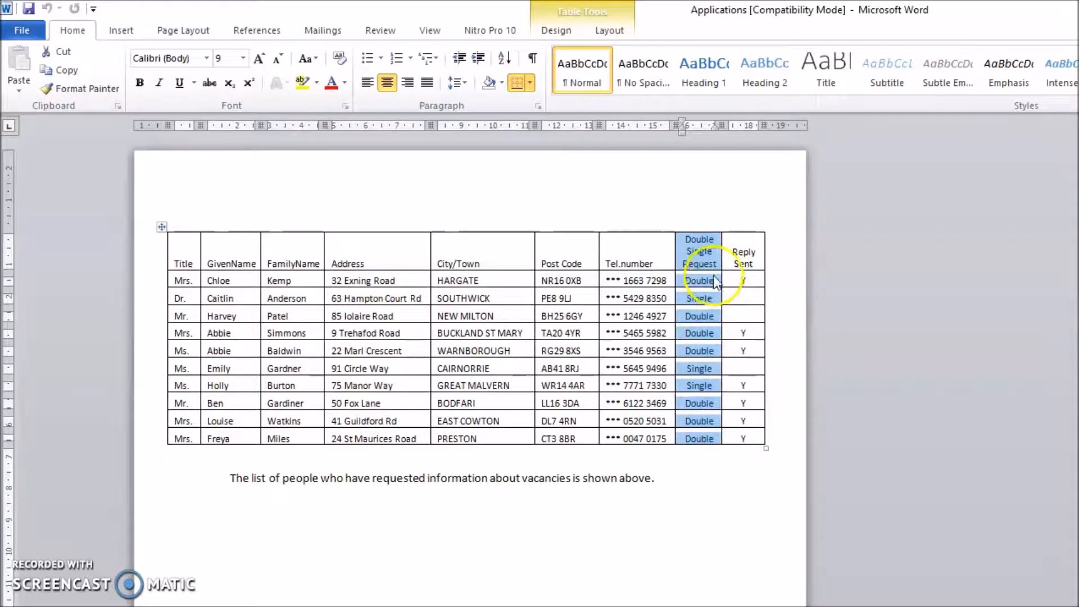
pyautogui.click(700, 281)
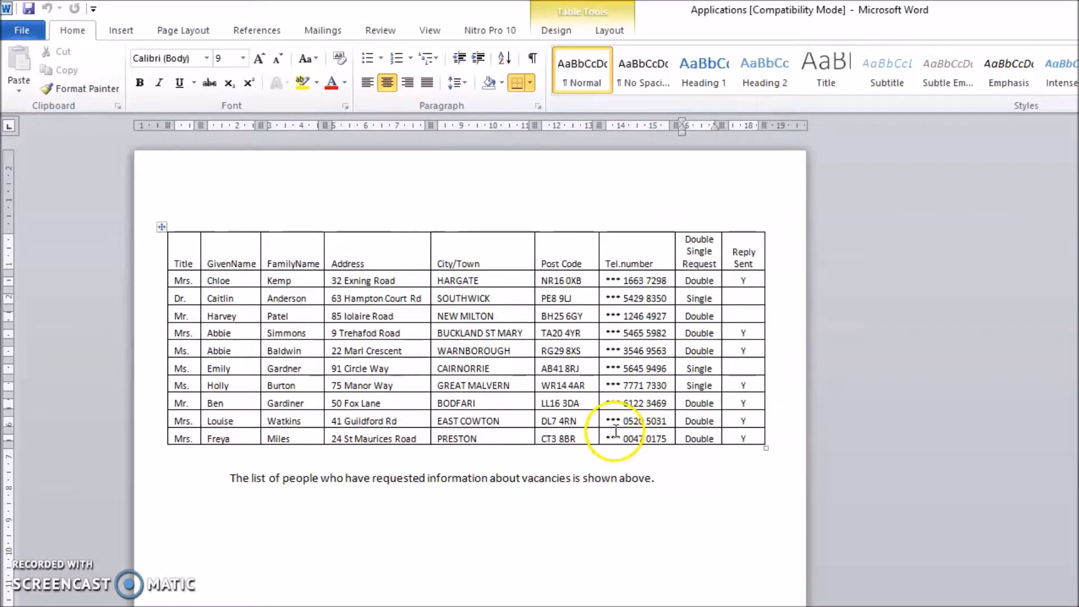
pyautogui.hotkey('alt', 'Tab')
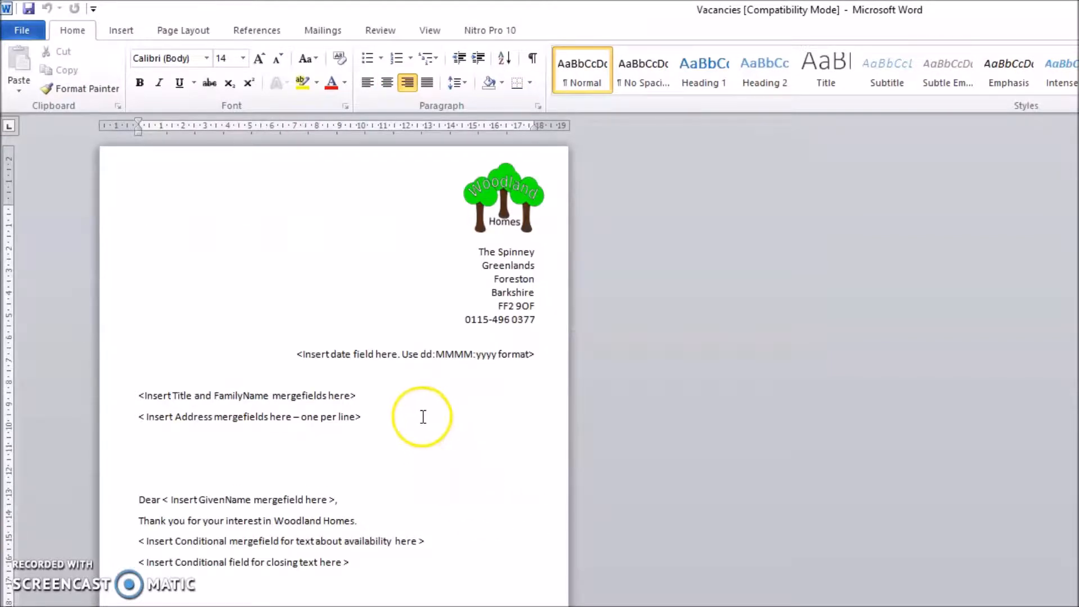
pyautogui.scroll(5, 423, 419)
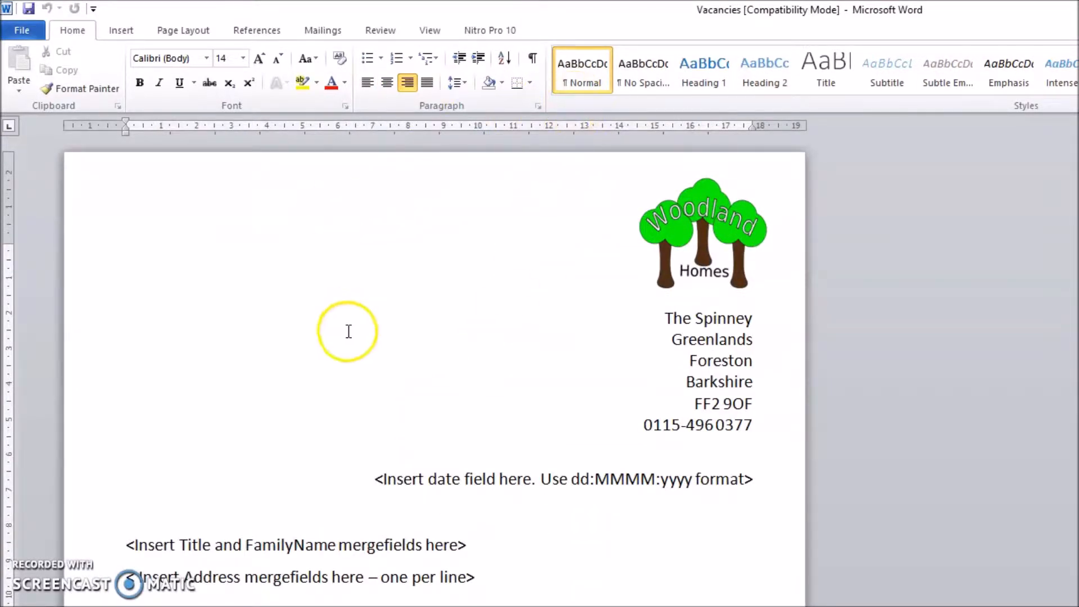
pyautogui.scroll(-3, 427, 344)
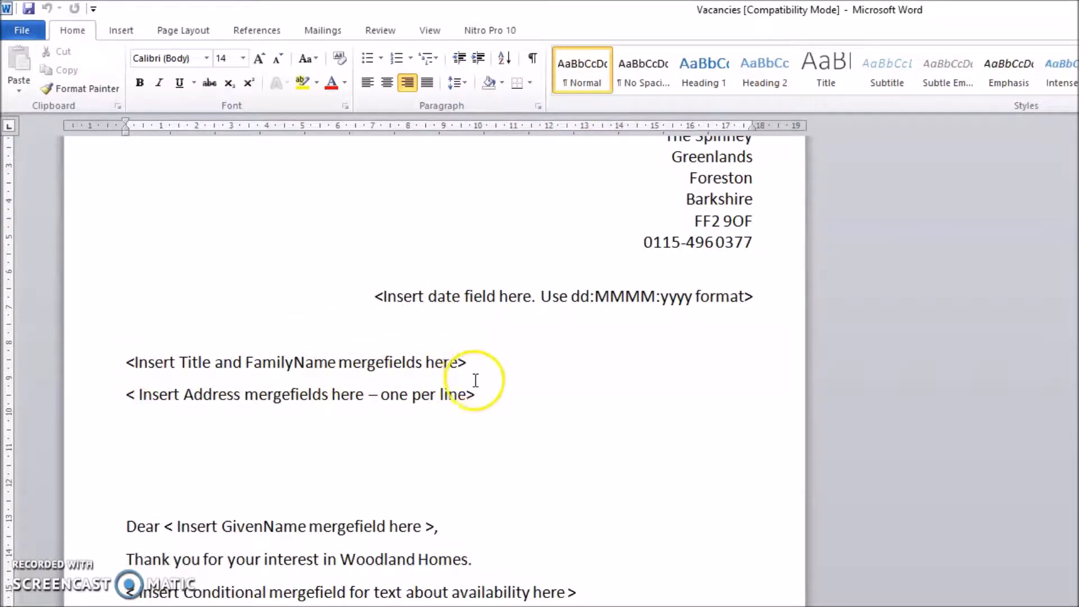
# Set up the Vacancies document as a Letters mail merge.
pyautogui.click(329, 31)
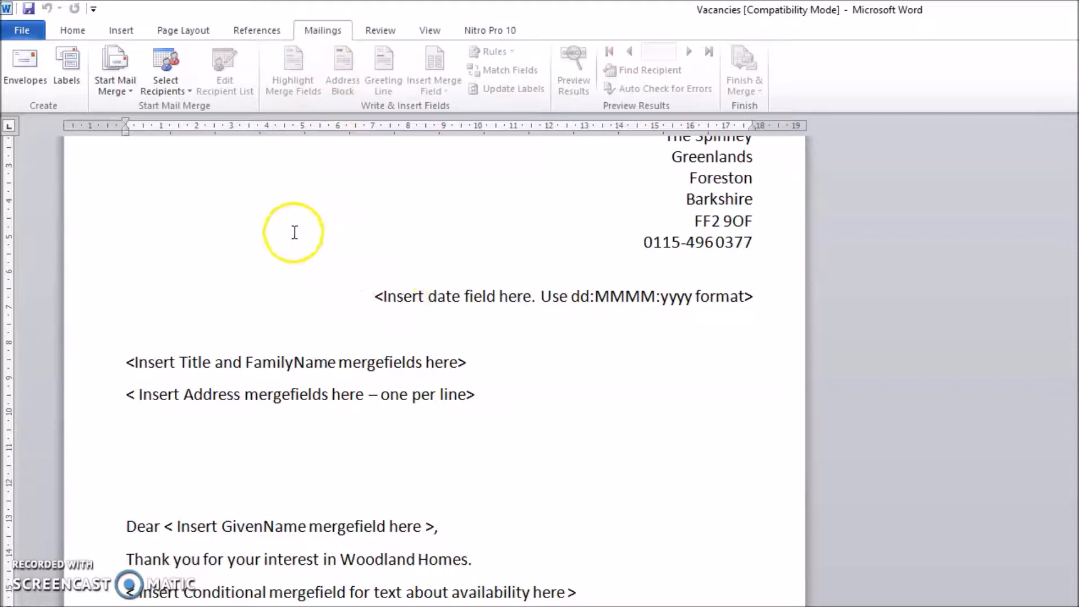
pyautogui.click(132, 84)
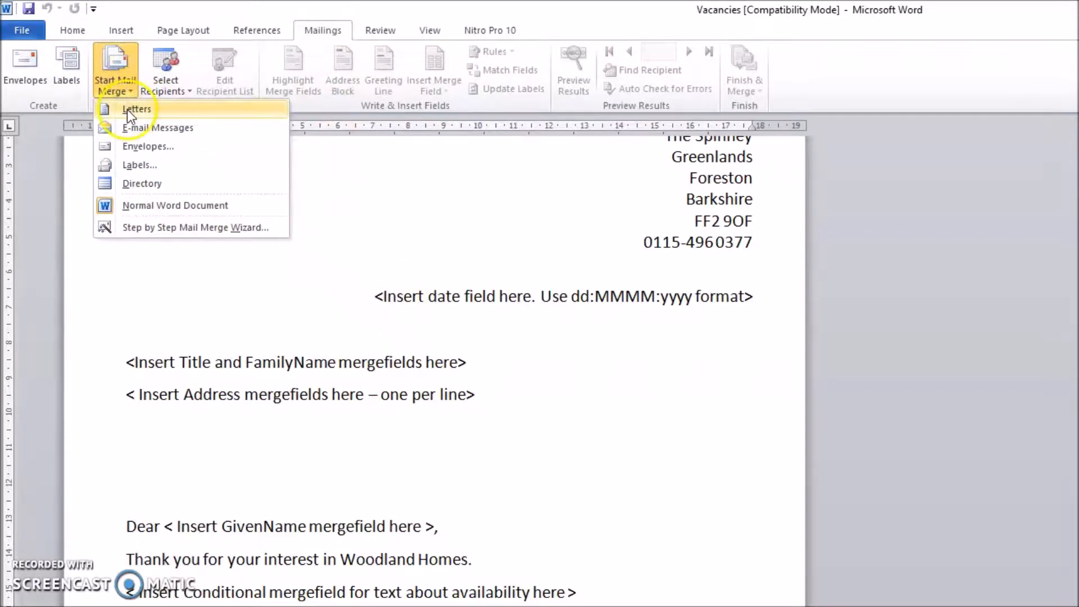
pyautogui.click(127, 110)
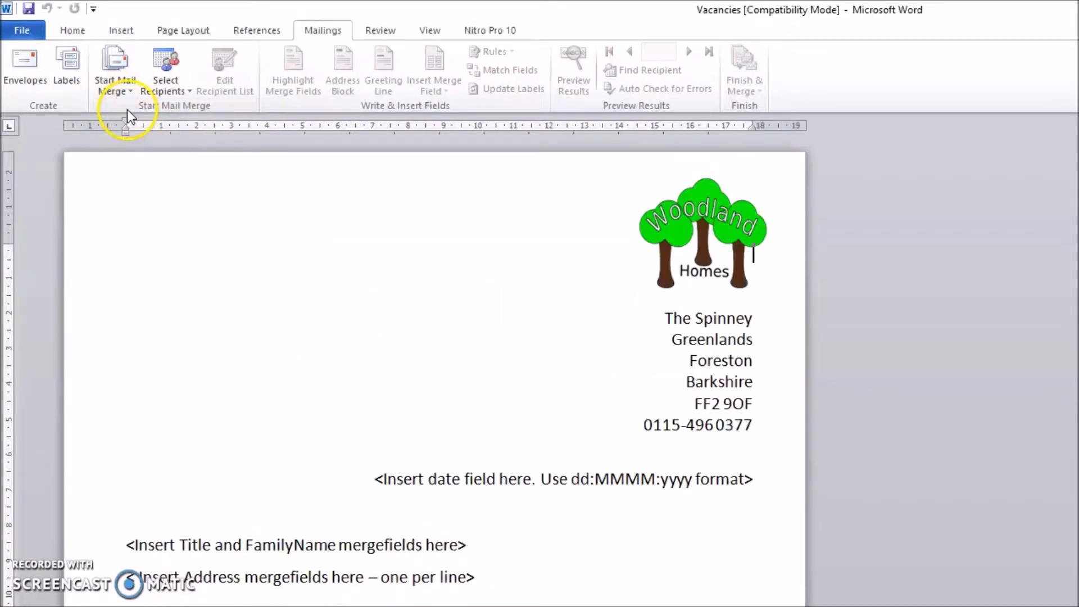
# Use the existing Applications file from the 2 Easy Past Paper Q folder as the recipient list.
pyautogui.click(164, 84)
pyautogui.click(211, 128)
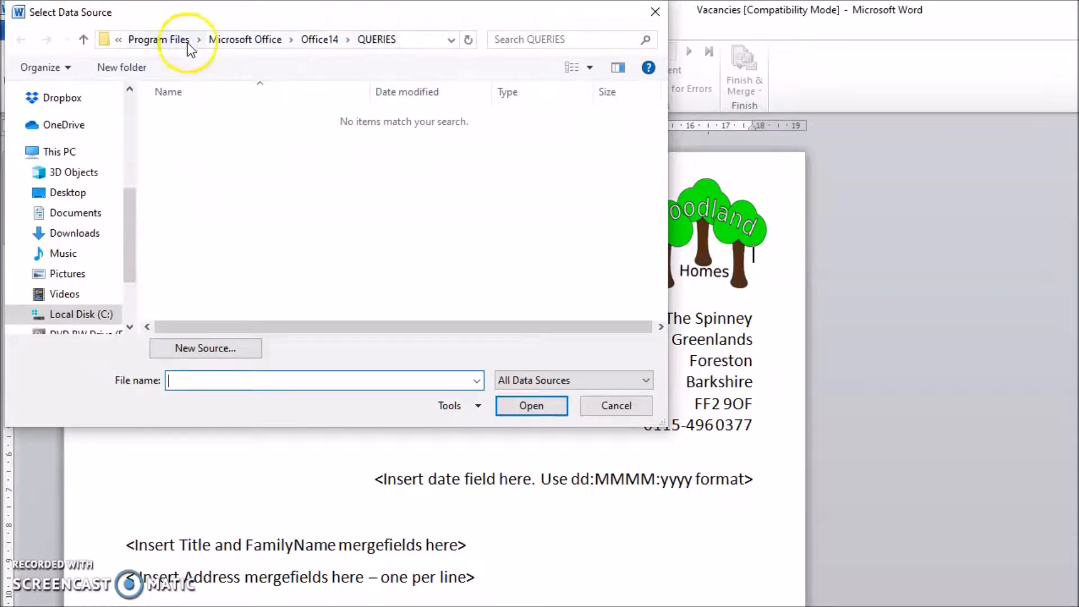
pyautogui.scroll(1, 126, 210)
pyautogui.moveTo(127, 210); pyautogui.dragTo(130, 111)
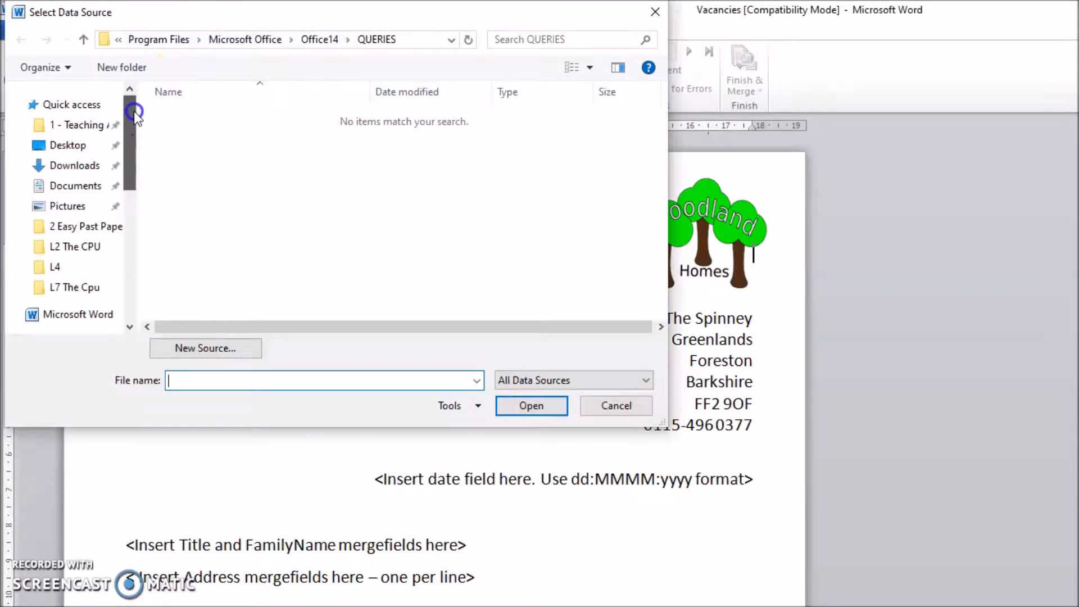
pyautogui.click(119, 225)
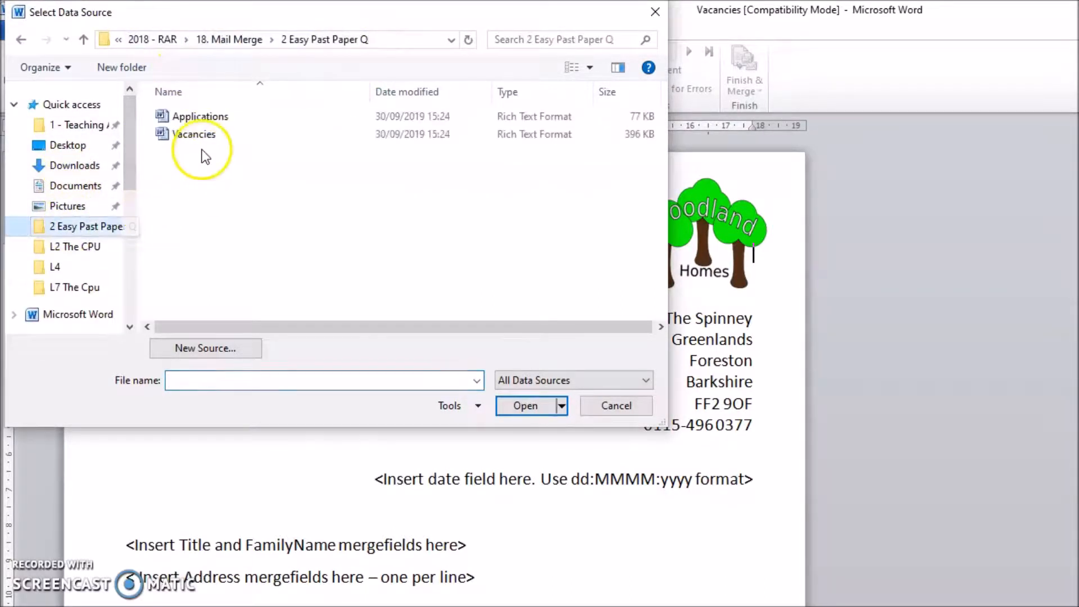
pyautogui.click(209, 116)
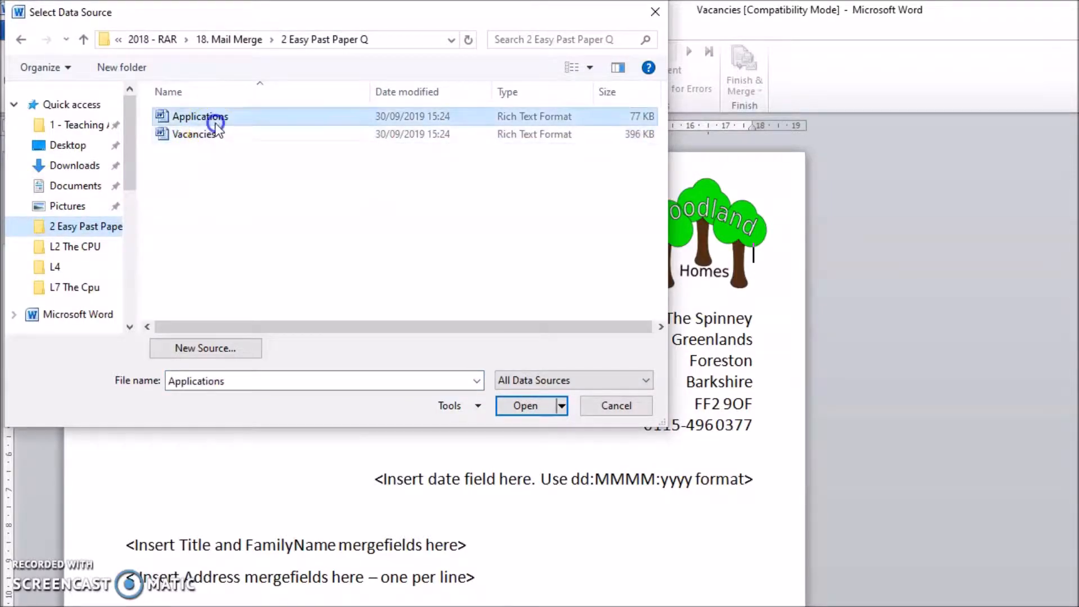
pyautogui.click(527, 410)
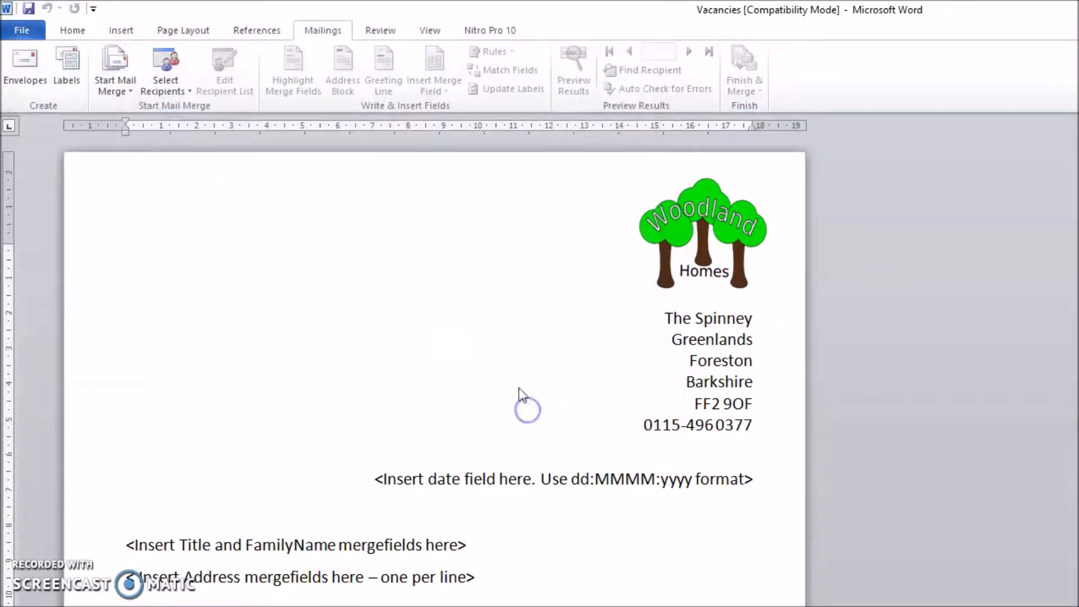
# Check the DoubleSingleRequest and ReplySent columns in the mail merge recipient list, then close it.
pyautogui.click(240, 89)
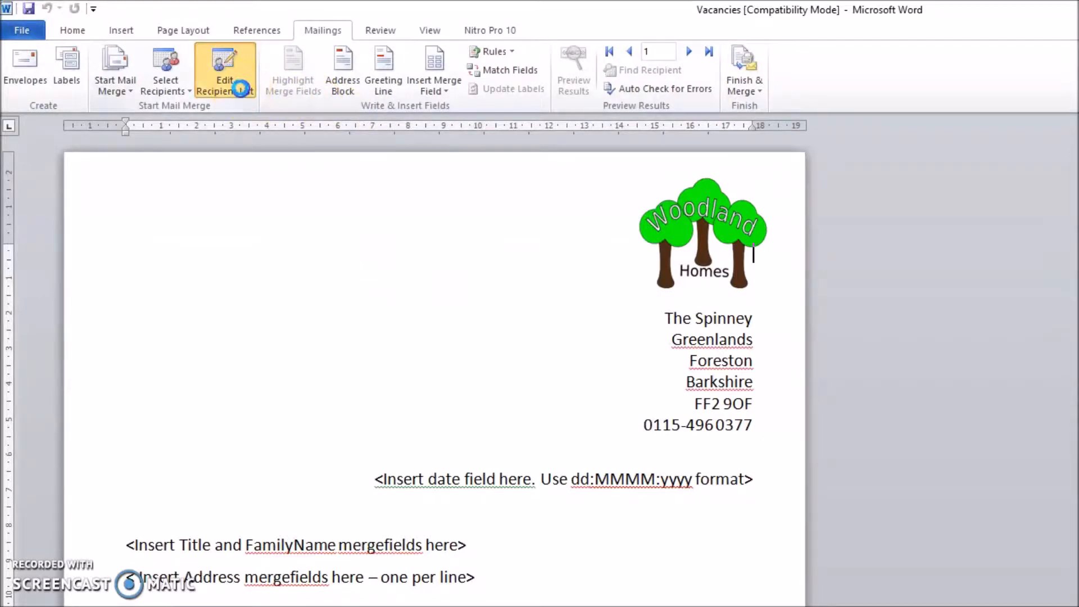
pyautogui.moveTo(711, 452); pyautogui.dragTo(975, 451)
pyautogui.scroll(-1, 842, 398)
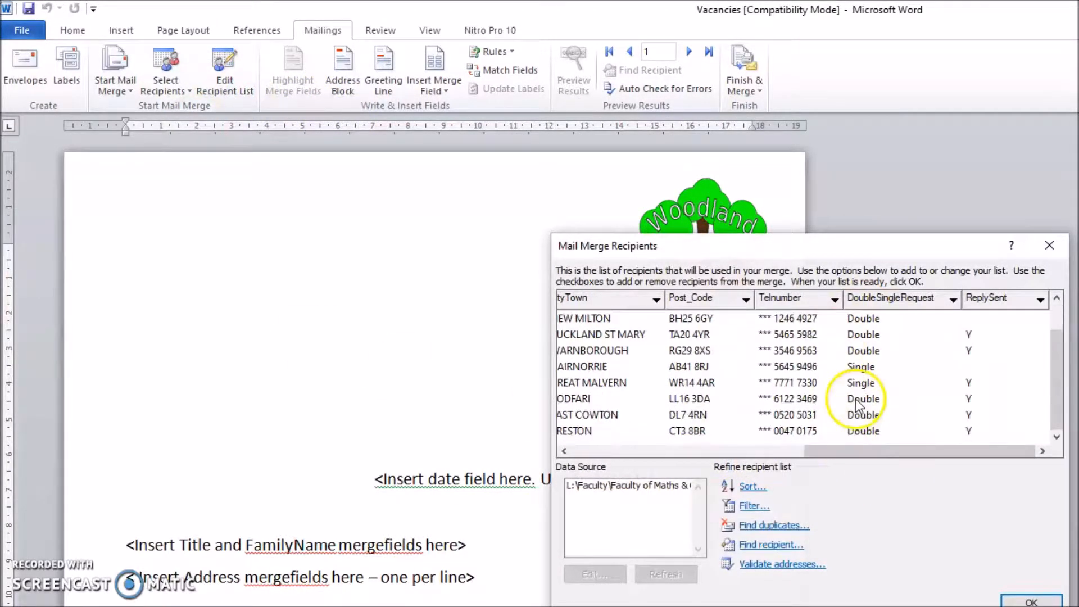
pyautogui.click(1048, 247)
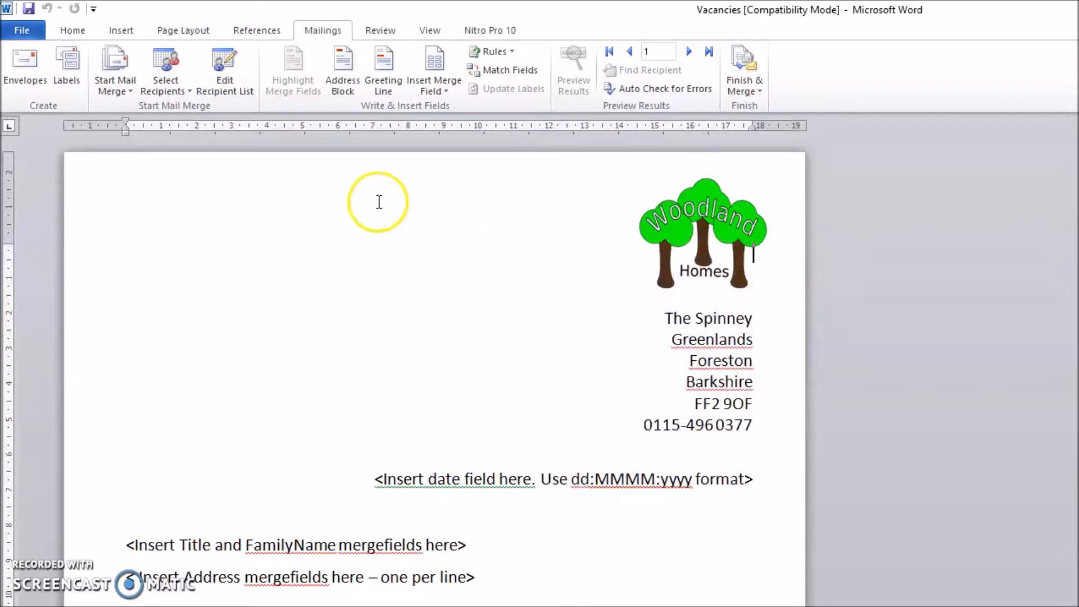
# Replace the "<Insert Title" placeholder text with the Title merge field.
pyautogui.moveTo(119, 546); pyautogui.dragTo(212, 542)
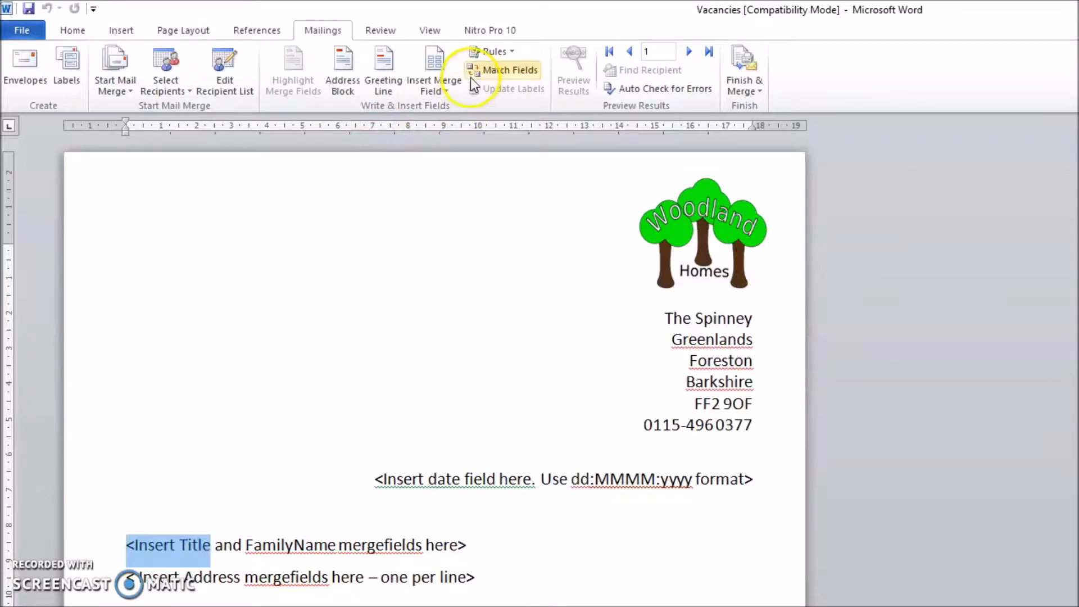
pyautogui.click(445, 93)
pyautogui.click(453, 110)
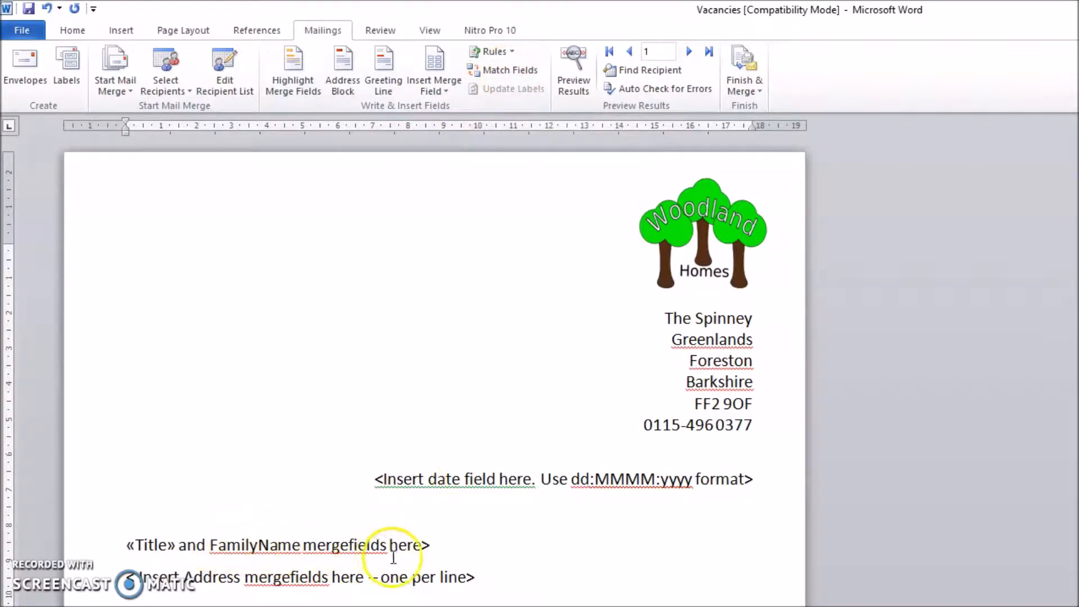
# Enclose the FamilyName placeholder in angle brackets and look at the Match Fields settings without changing them.
pyautogui.click(211, 545)
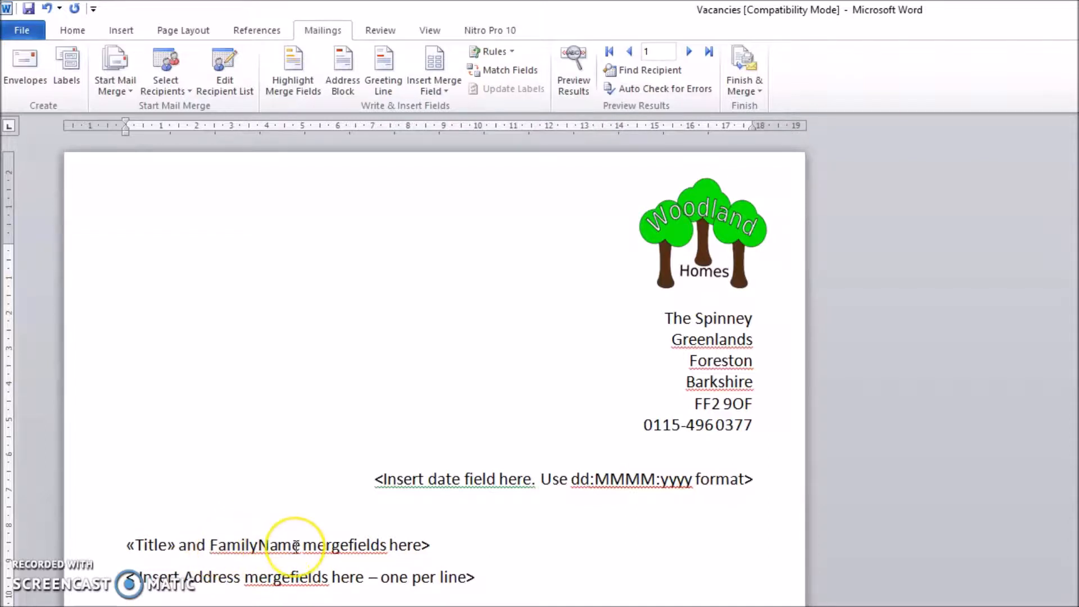
pyautogui.write('<')
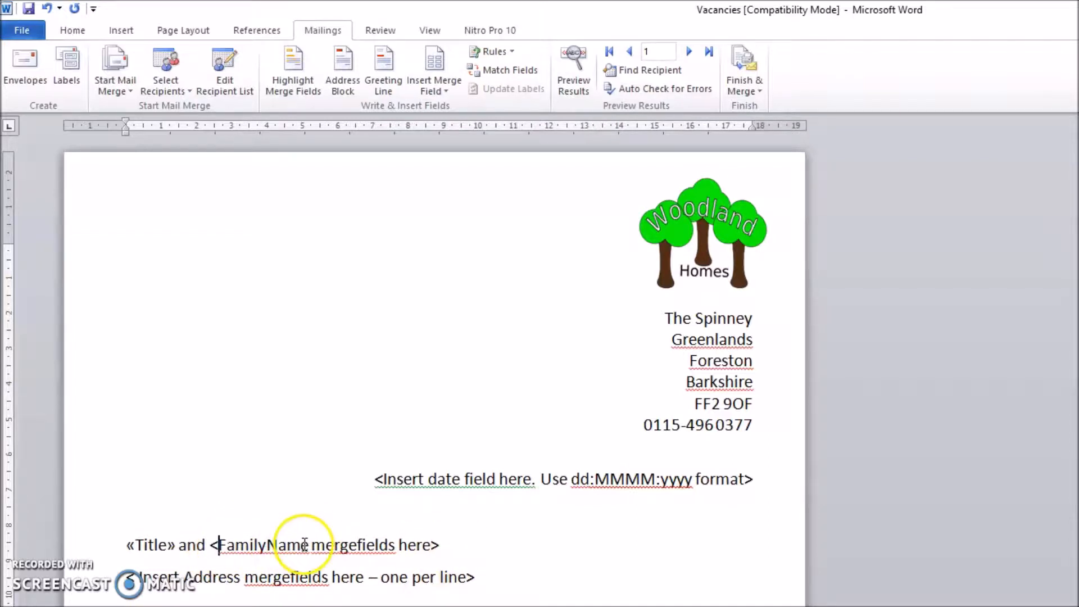
pyautogui.write('>')
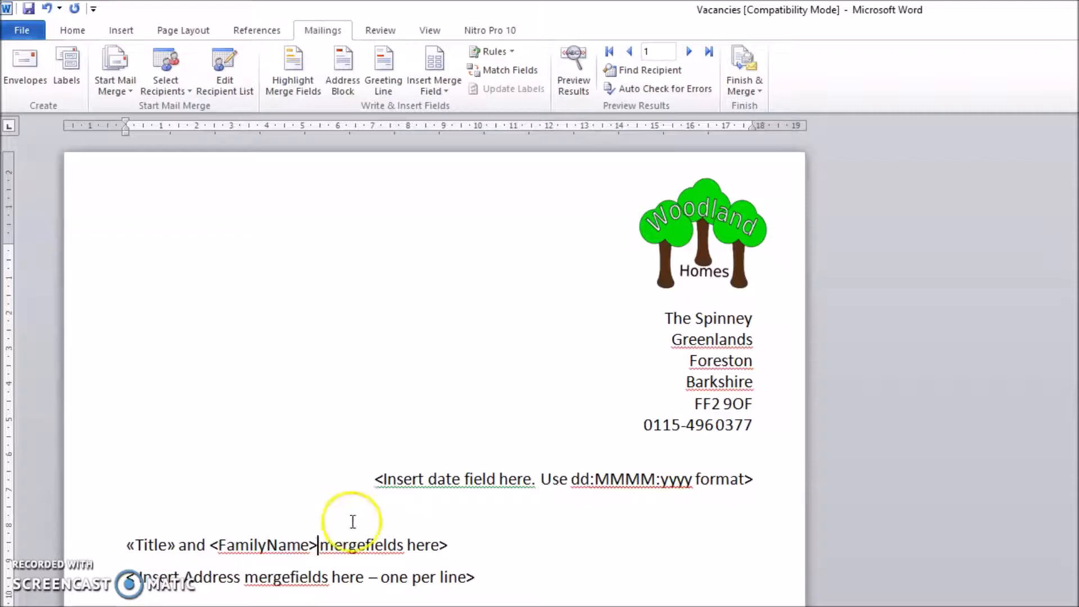
pyautogui.click(504, 71)
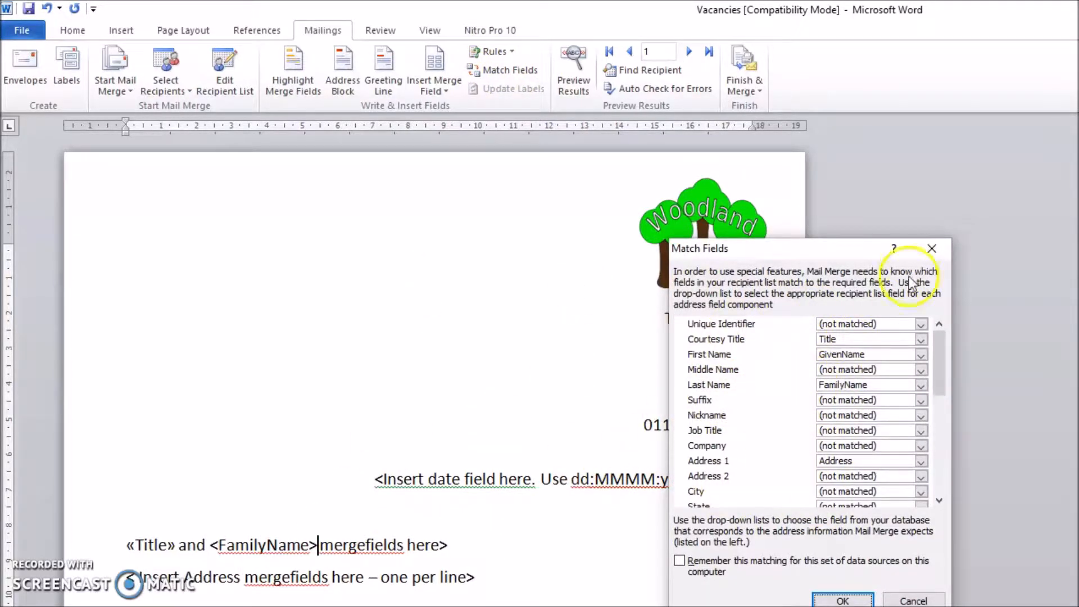
pyautogui.click(931, 248)
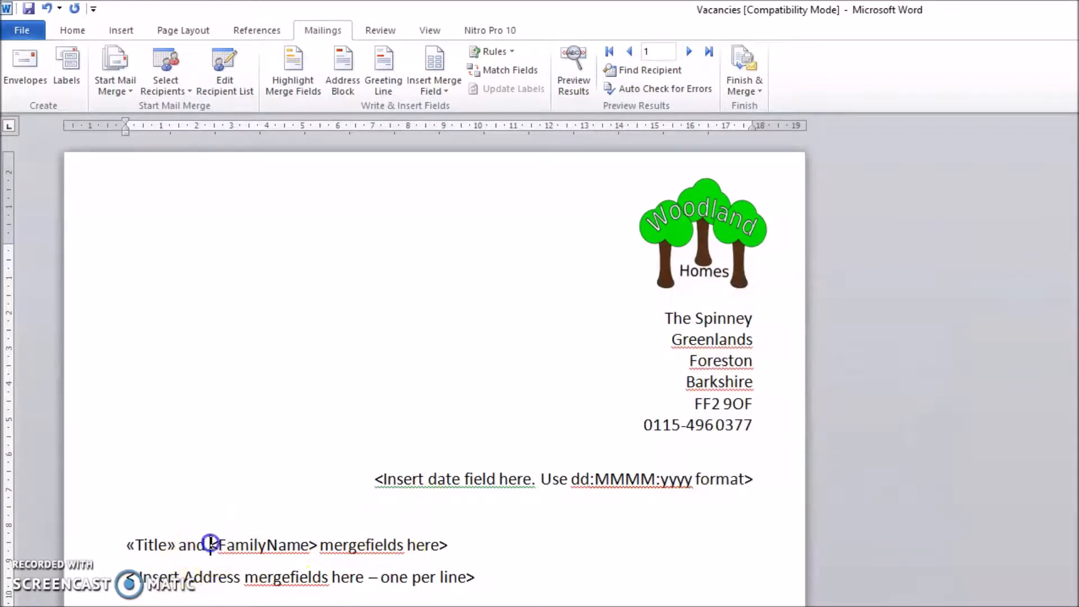
# Replace the bracketed FamilyName placeholder with the FamilyName merge field.
pyautogui.moveTo(211, 544); pyautogui.dragTo(305, 545)
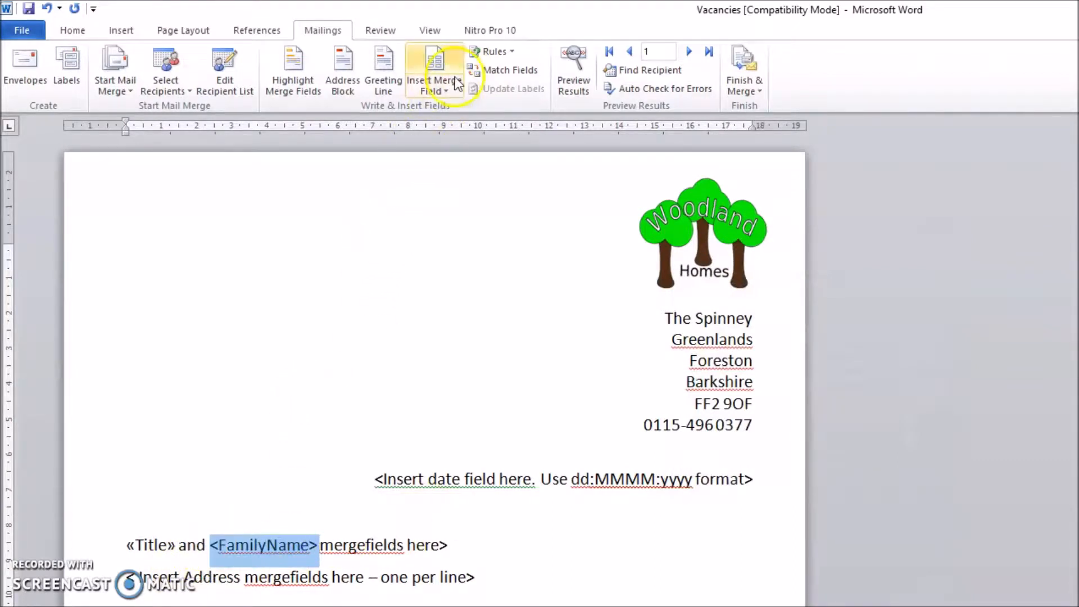
pyautogui.click(435, 87)
pyautogui.click(456, 146)
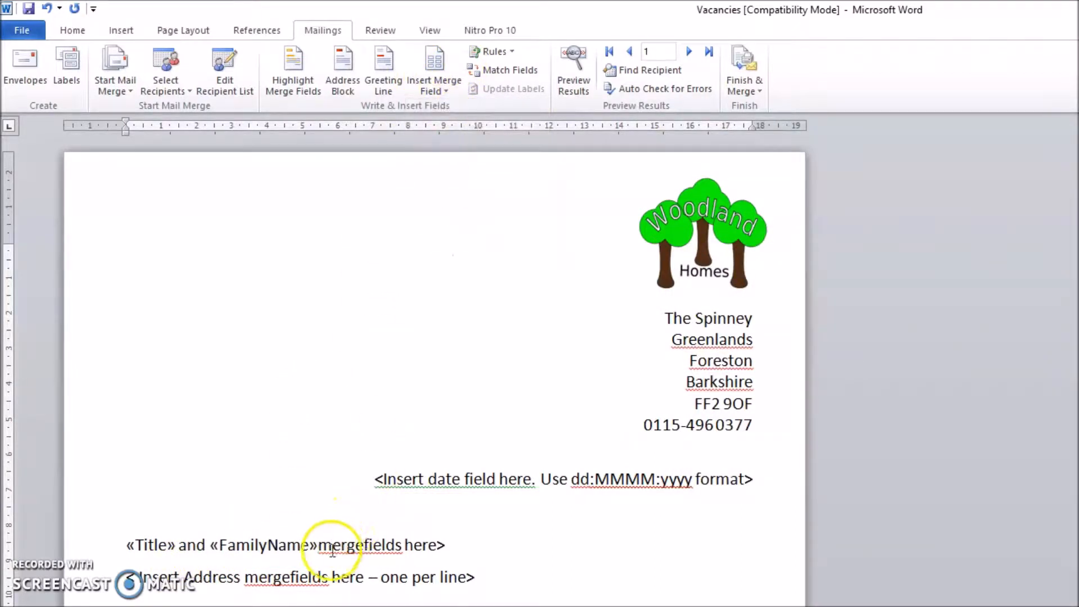
# Remove the leftover "and" and "mergefields here>" text around the name fields and end the line with a comma.
pyautogui.moveTo(448, 548); pyautogui.dragTo(343, 538)
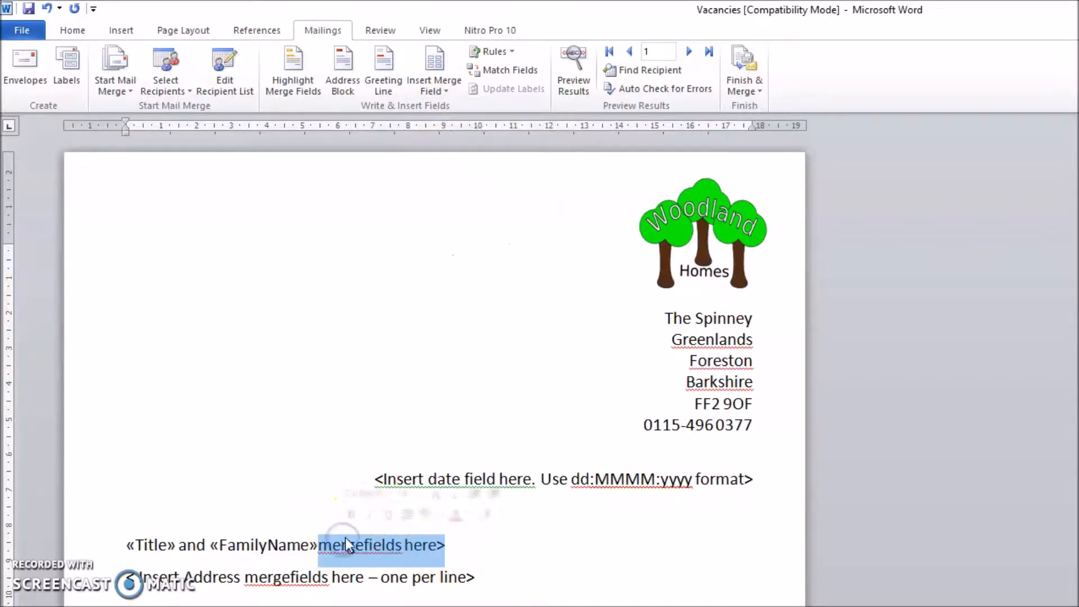
pyautogui.press('Delete')
pyautogui.press('Delete')
pyautogui.click(306, 549)
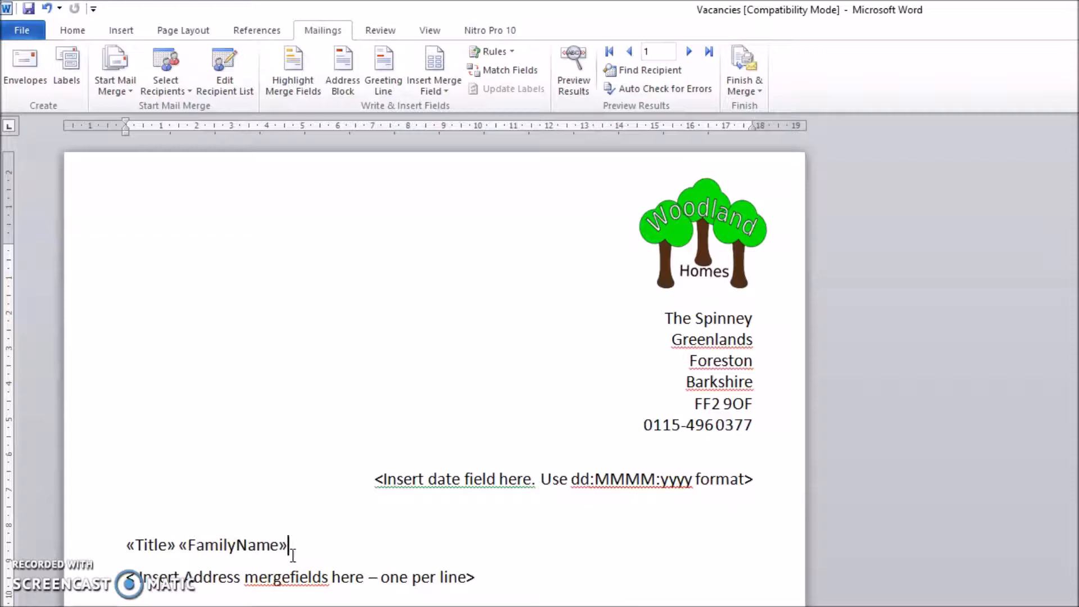
# Replace the date placeholder below the return address with the current date in the "01 October 2019" format.
pyautogui.scroll(-5, 224, 562)
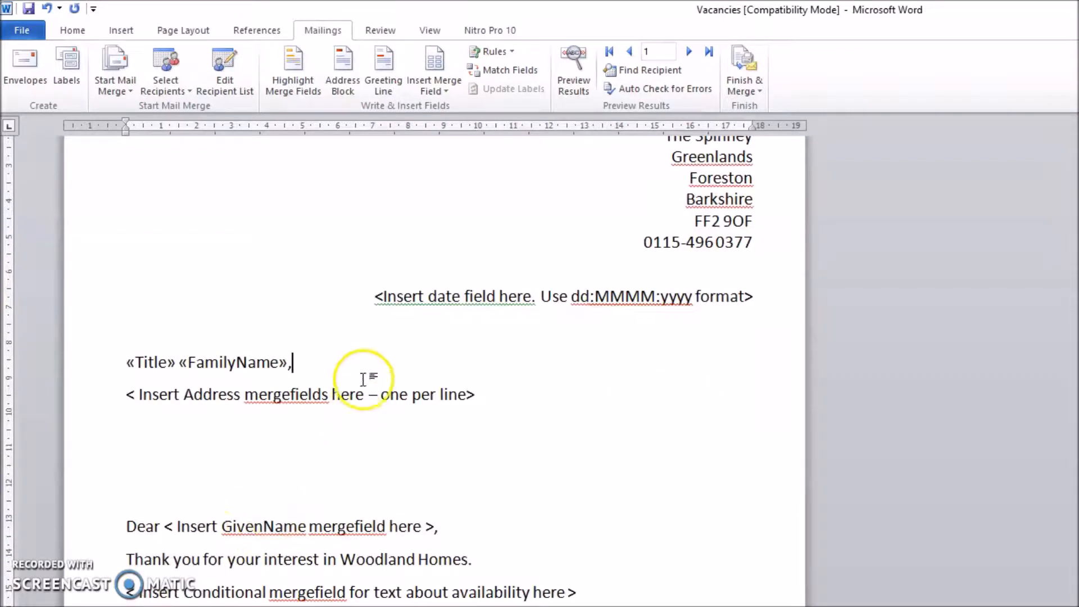
pyautogui.moveTo(371, 297); pyautogui.dragTo(753, 299)
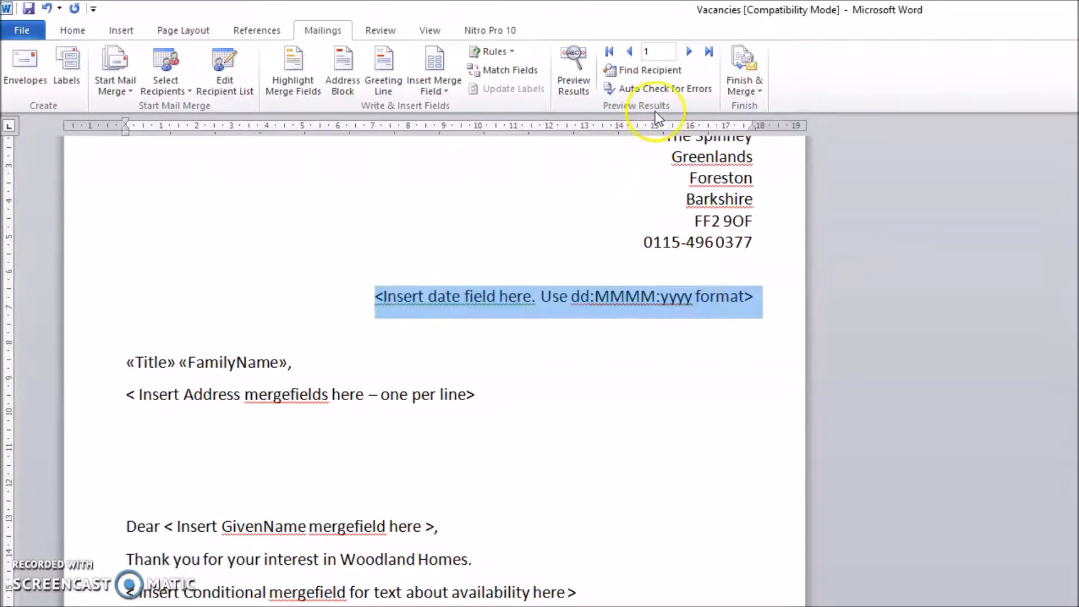
pyautogui.click(82, 33)
pyautogui.click(110, 35)
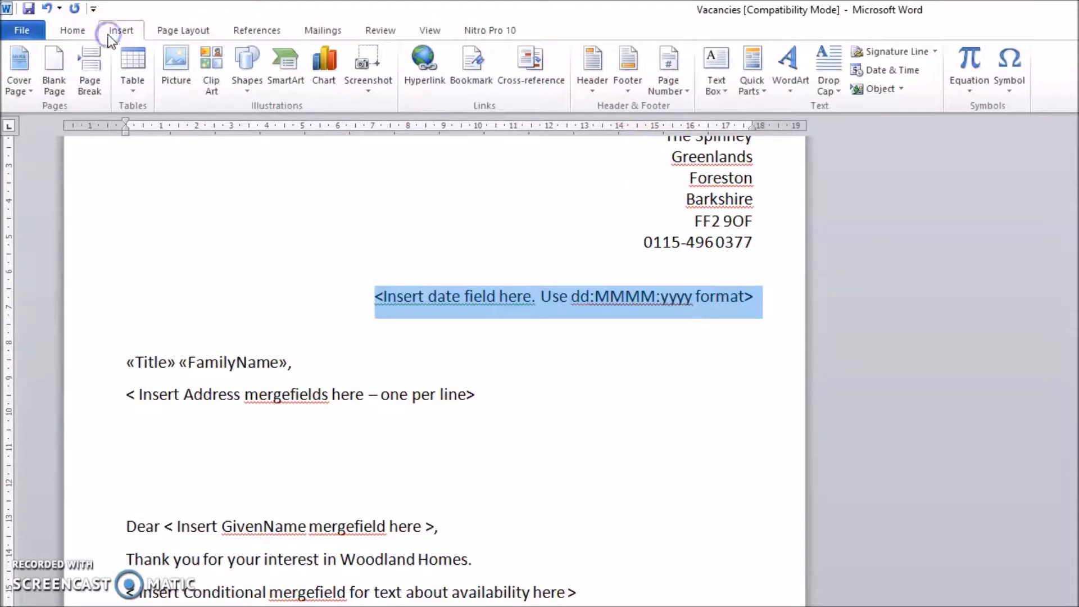
pyautogui.click(877, 70)
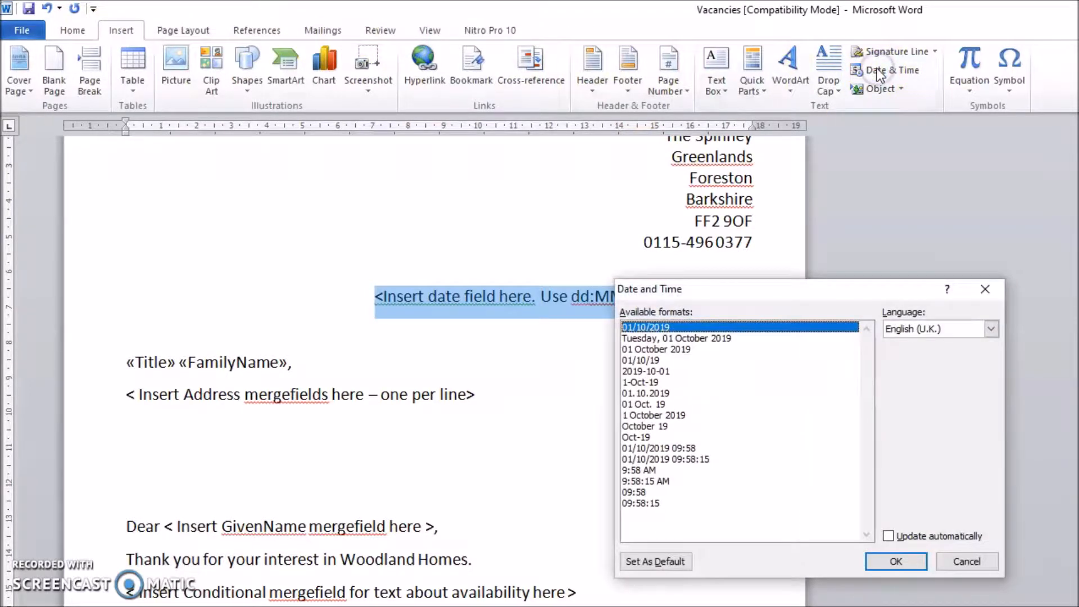
pyautogui.moveTo(692, 293); pyautogui.dragTo(609, 341)
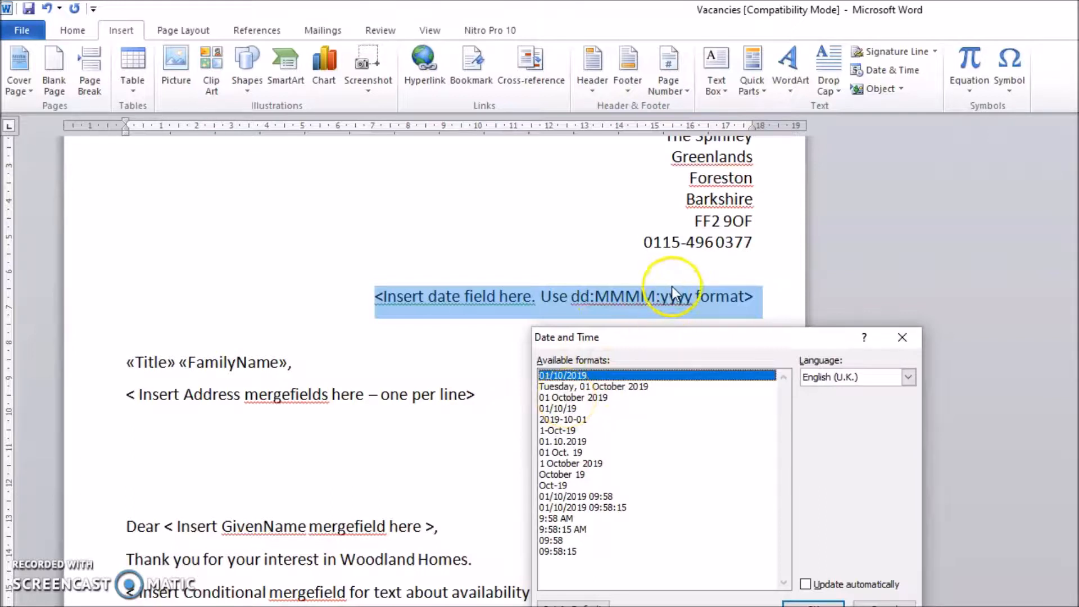
pyautogui.click(637, 387)
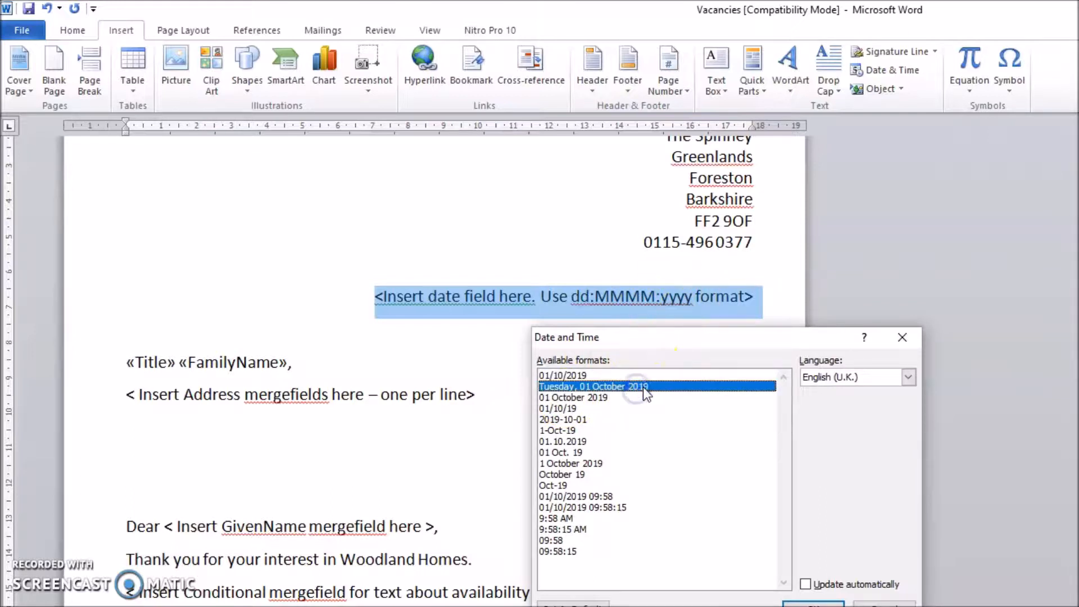
pyautogui.click(560, 398)
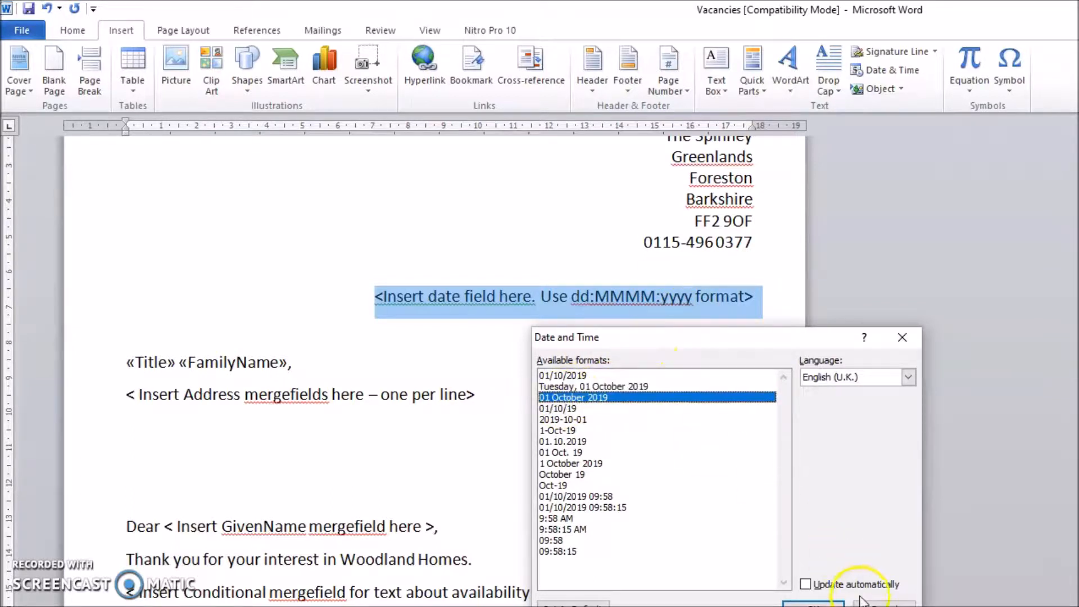
pyautogui.click(804, 604)
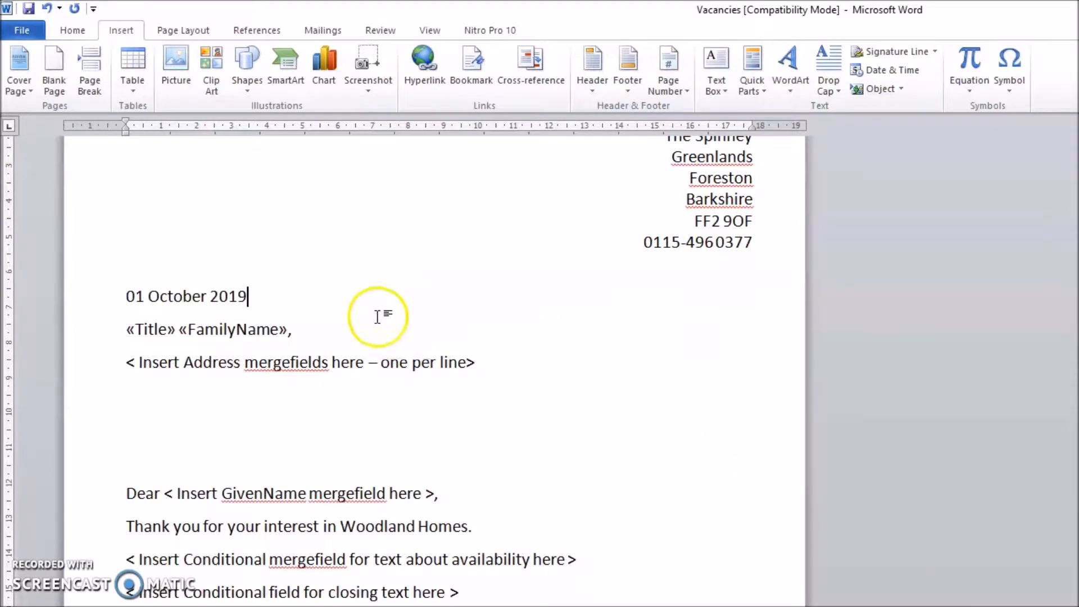
# Indent the date line to about the 14 cm ruler mark so it sits beneath the return address.
pyautogui.click(123, 295)
pyautogui.press('Tab')
pyautogui.press('Tab')
pyautogui.press('Tab')
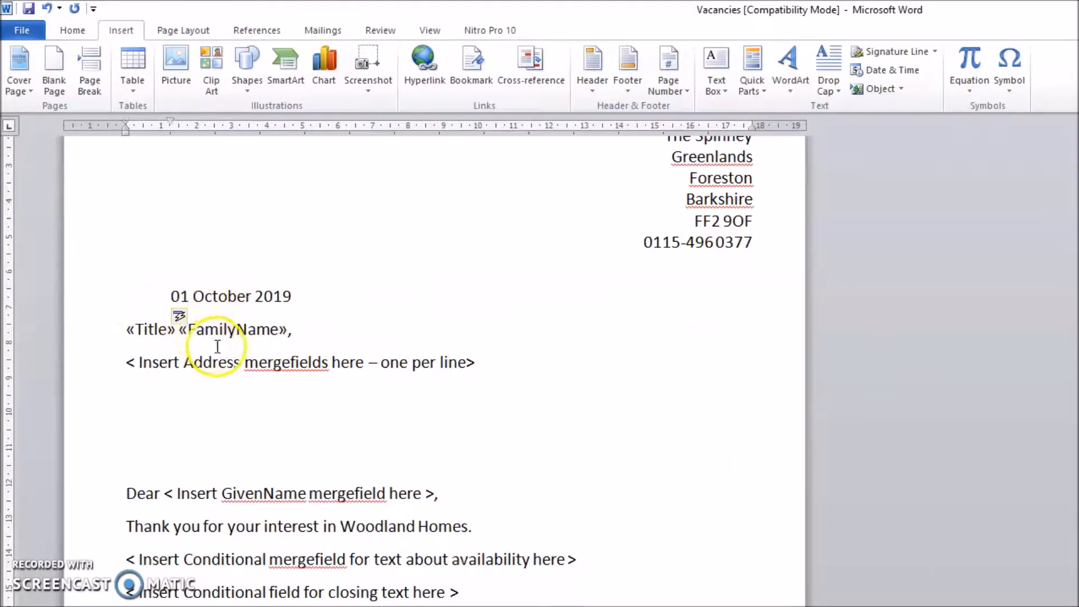
pyautogui.press('Tab')
pyautogui.press('Tab')
pyautogui.press('Tab')
pyautogui.press('Tab')
pyautogui.press('Tab')
pyautogui.press('Tab')
pyautogui.press('Tab')
pyautogui.press('Tab')
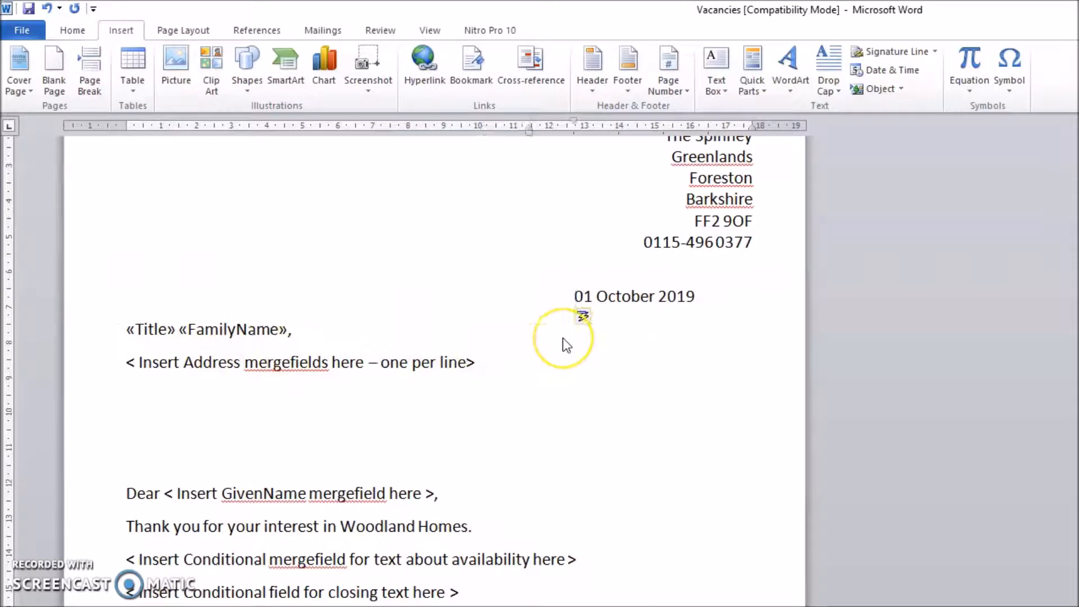
# Replace the address placeholder with the Address, CityTown and Post_Code merge fields, each on its own line.
pyautogui.scroll(-2, 562, 338)
pyautogui.moveTo(127, 271); pyautogui.dragTo(497, 269)
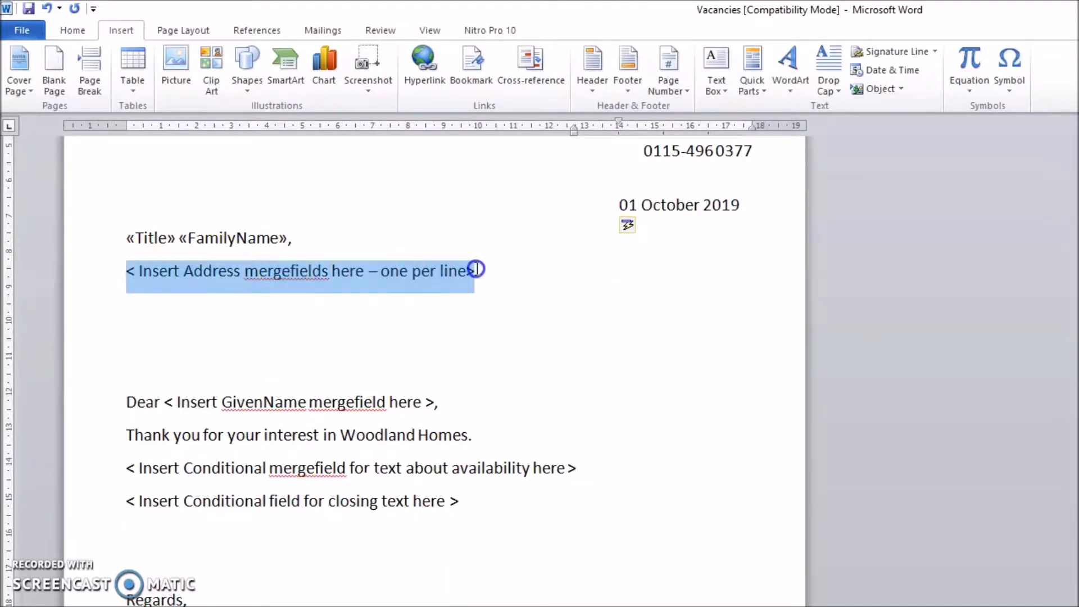
pyautogui.click(308, 28)
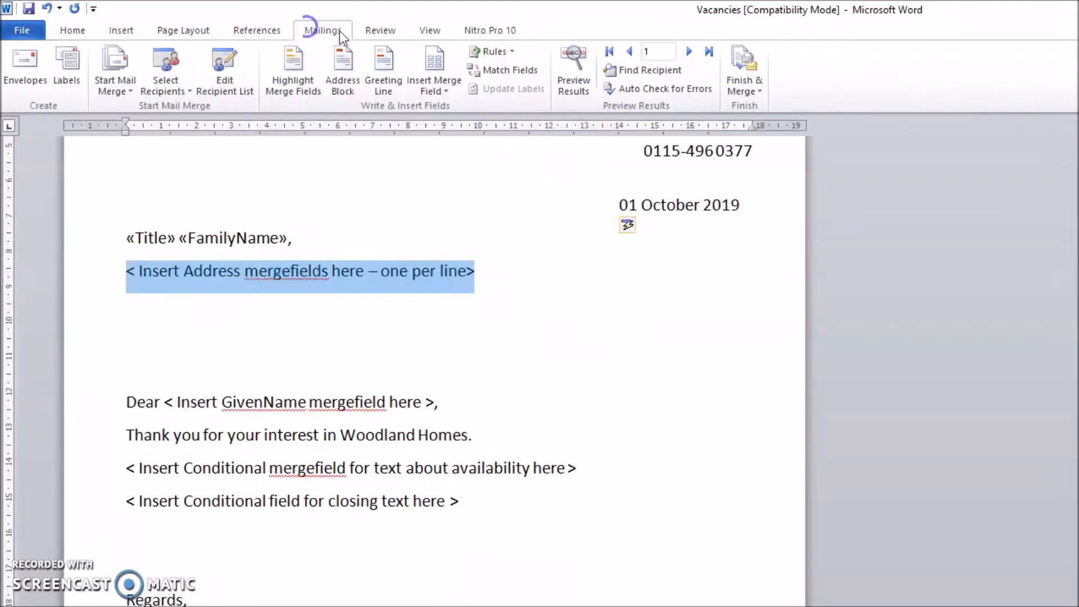
pyautogui.click(447, 90)
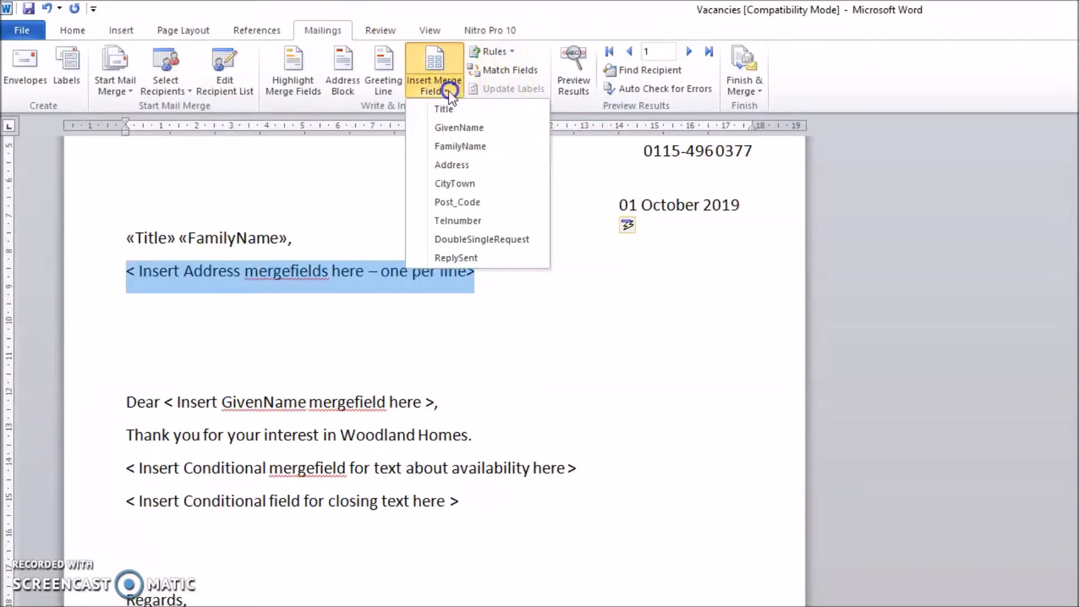
pyautogui.click(447, 165)
pyautogui.press('Return')
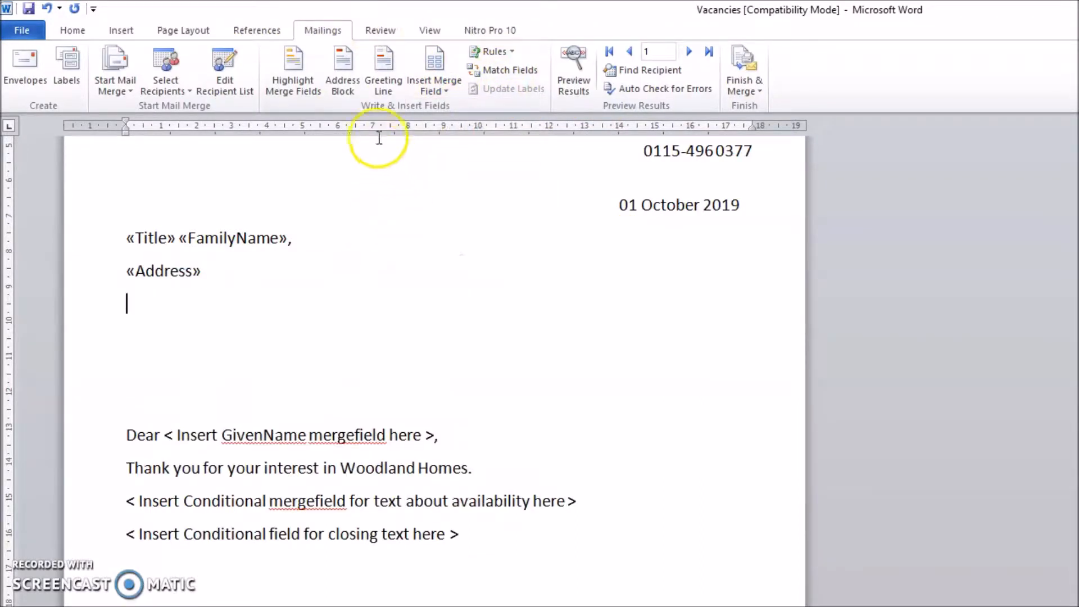
pyautogui.click(436, 97)
pyautogui.click(452, 181)
pyautogui.press('Return')
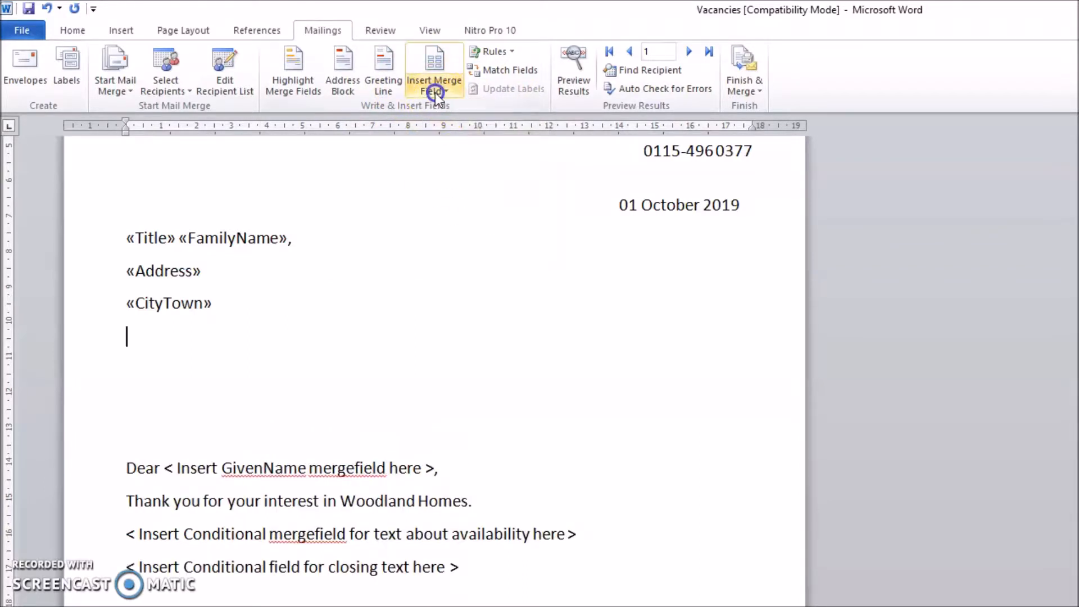
pyautogui.click(435, 92)
pyautogui.click(452, 197)
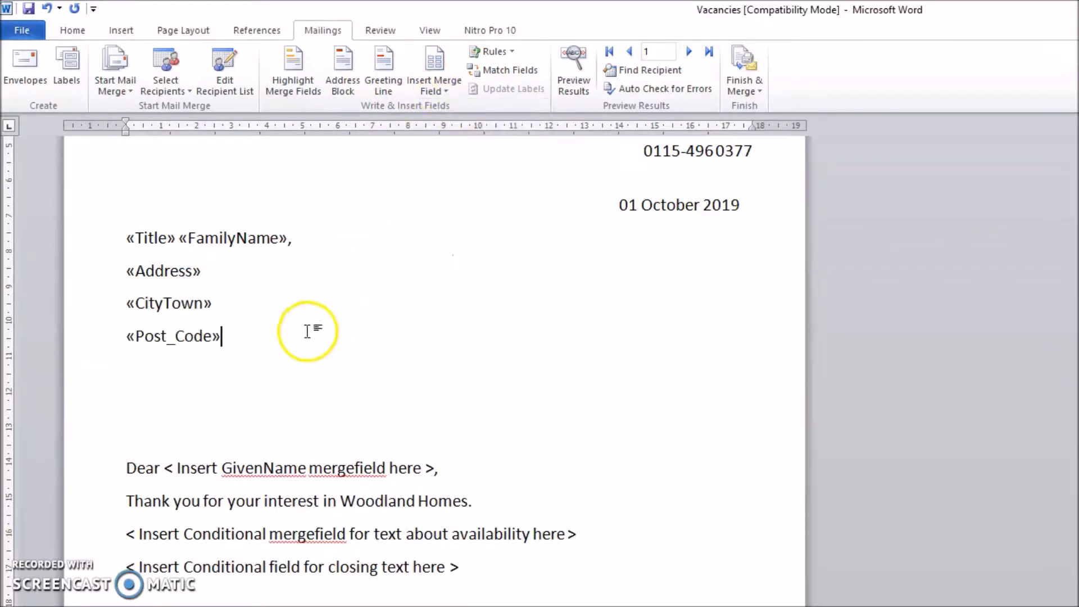
# Remove the surplus empty lines between the Post_Code field and the greeting, leaving a single blank line.
pyautogui.press('Return')
pyautogui.press('Delete')
pyautogui.press('Delete')
pyautogui.press('Delete')
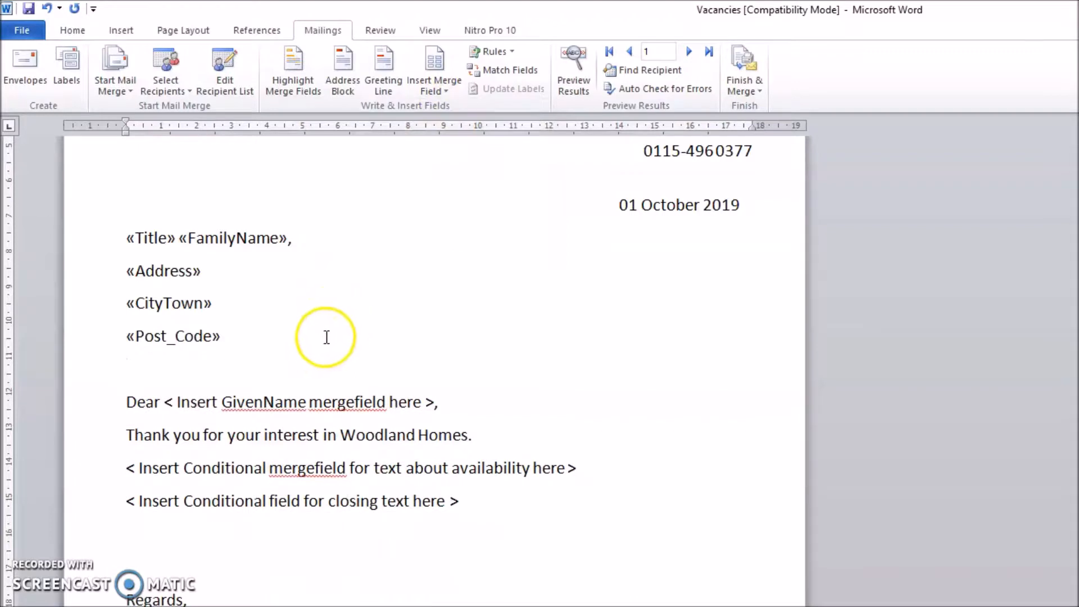
# Replace the placeholder after "Dear" with the GivenName merge field followed by a comma.
pyautogui.moveTo(164, 402); pyautogui.dragTo(429, 402)
pyautogui.click(441, 89)
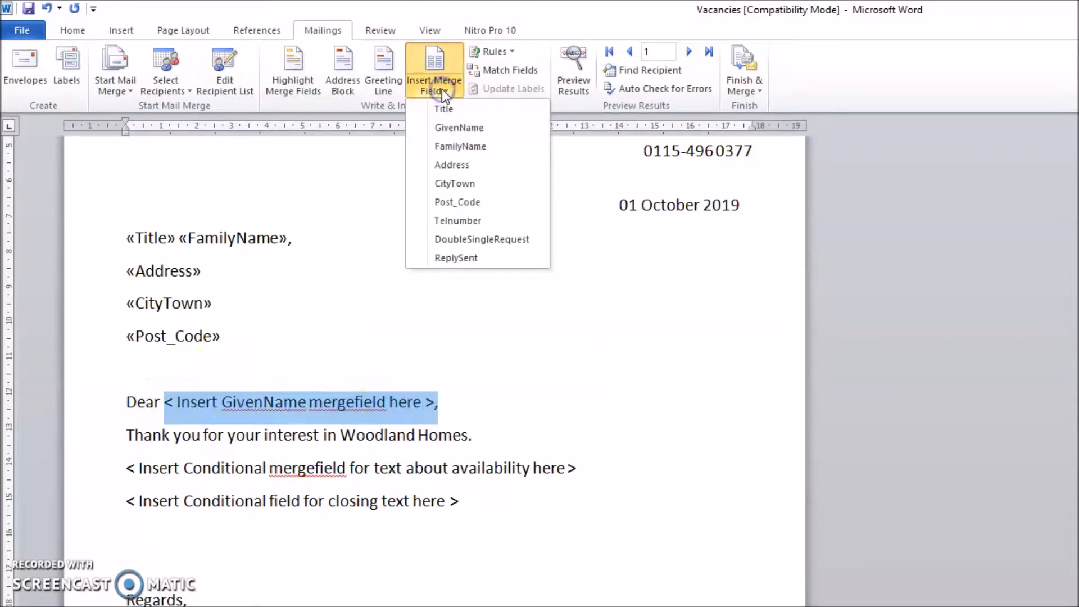
pyautogui.click(449, 126)
pyautogui.write(',')
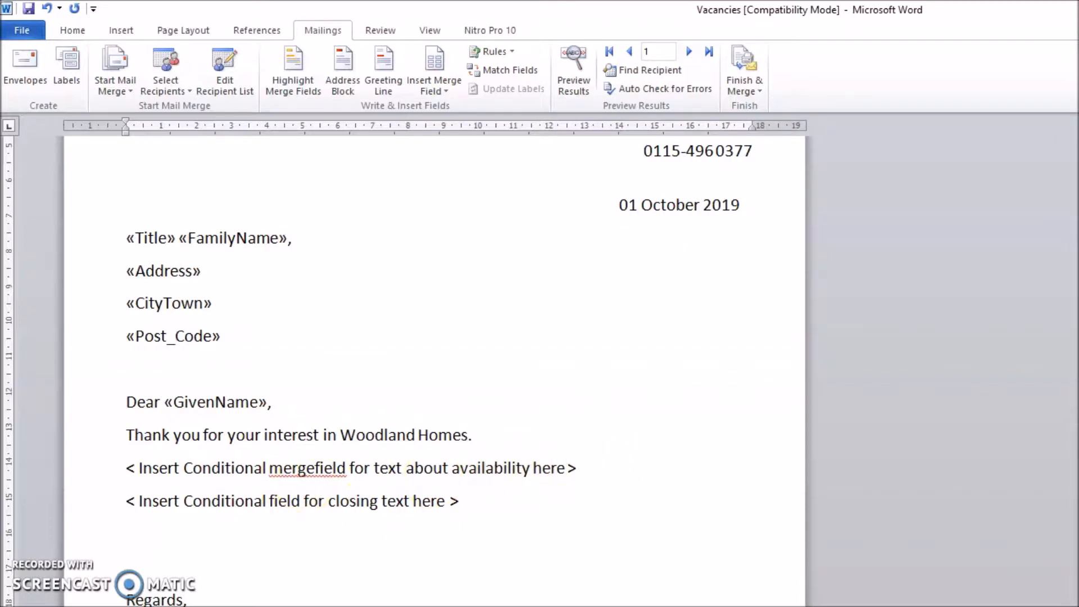
# Check the required wording in the Just Mailmerge PDF, then start an If...Then...Else rule on the availability placeholder with DoubleSingleRequest equal to "Single".
pyautogui.hotkey('alt', 'Tab')
pyautogui.scroll(3, 567, 264)
pyautogui.scroll(-2, 567, 264)
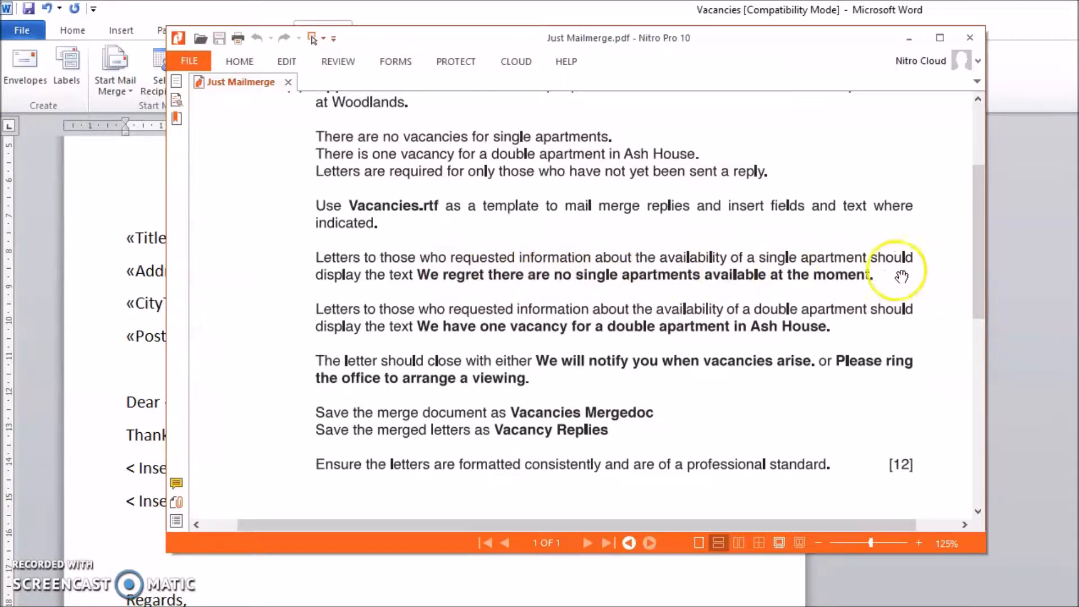
pyautogui.click(908, 38)
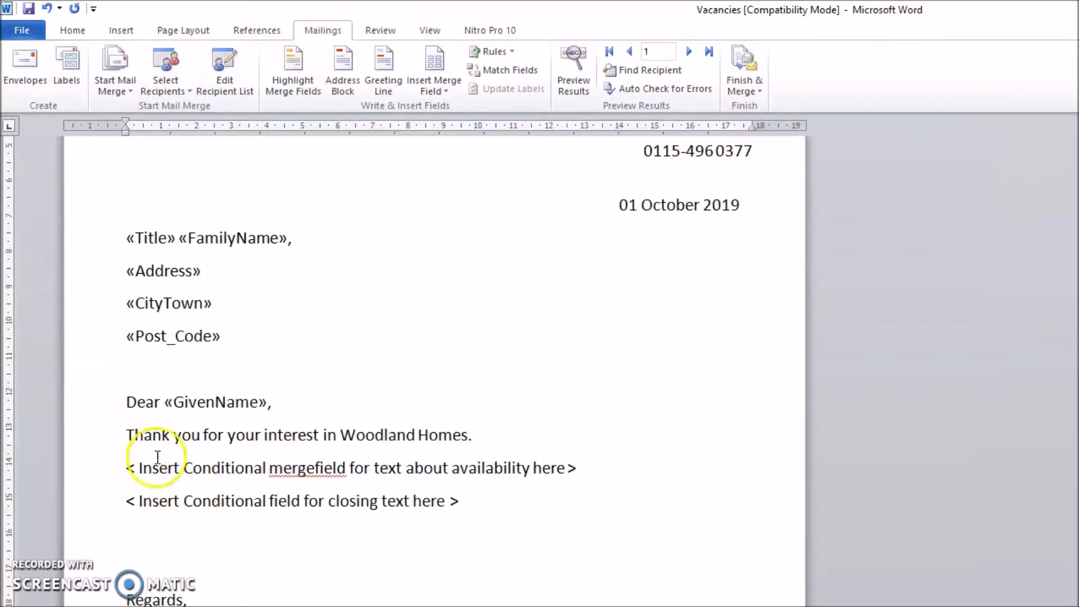
pyautogui.moveTo(125, 467); pyautogui.dragTo(571, 468)
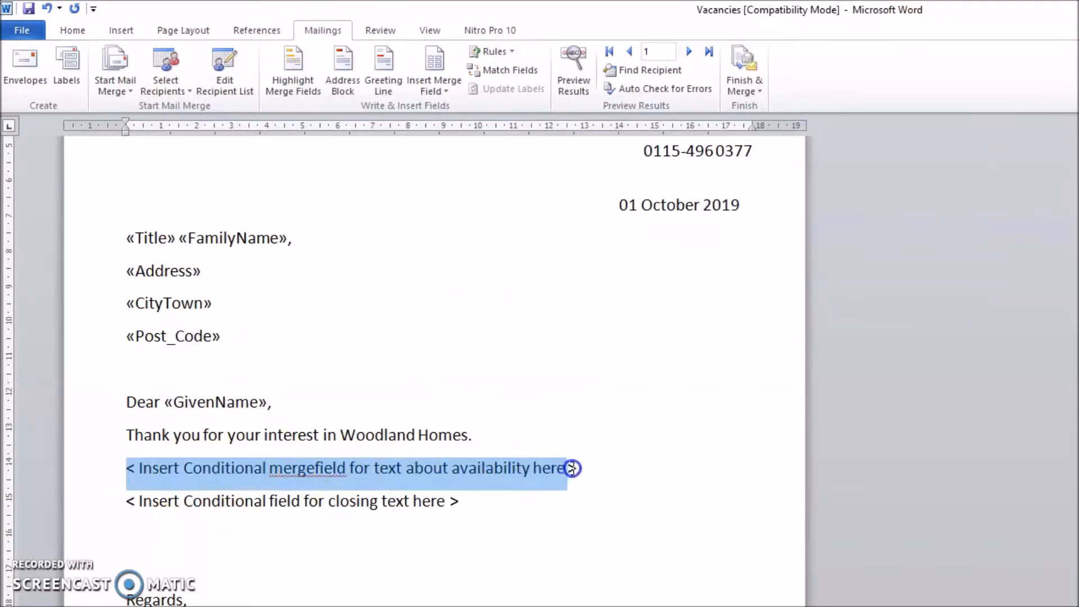
pyautogui.click(509, 51)
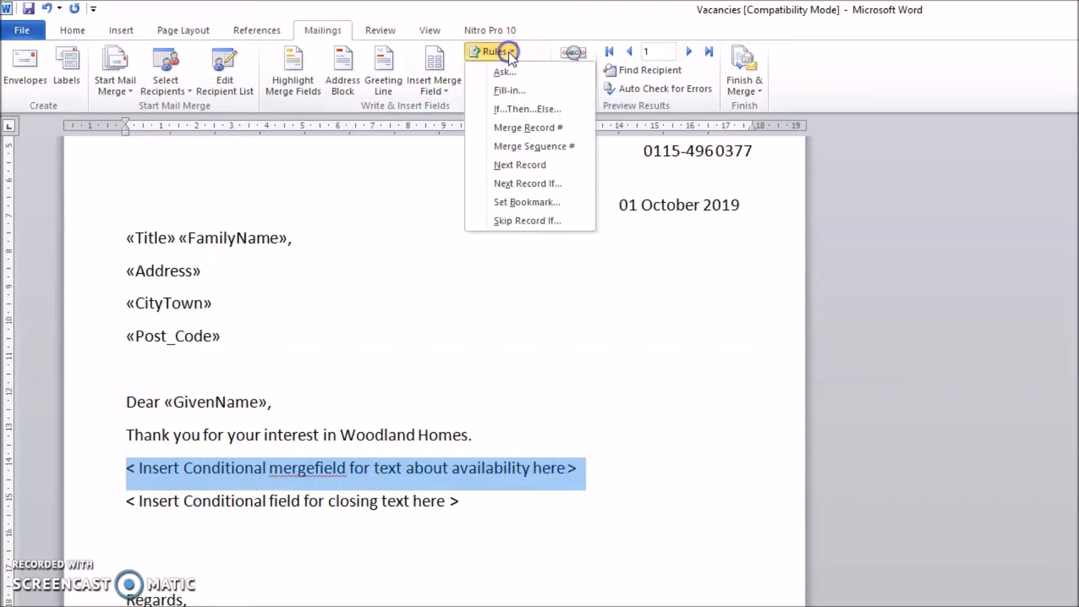
pyautogui.click(511, 109)
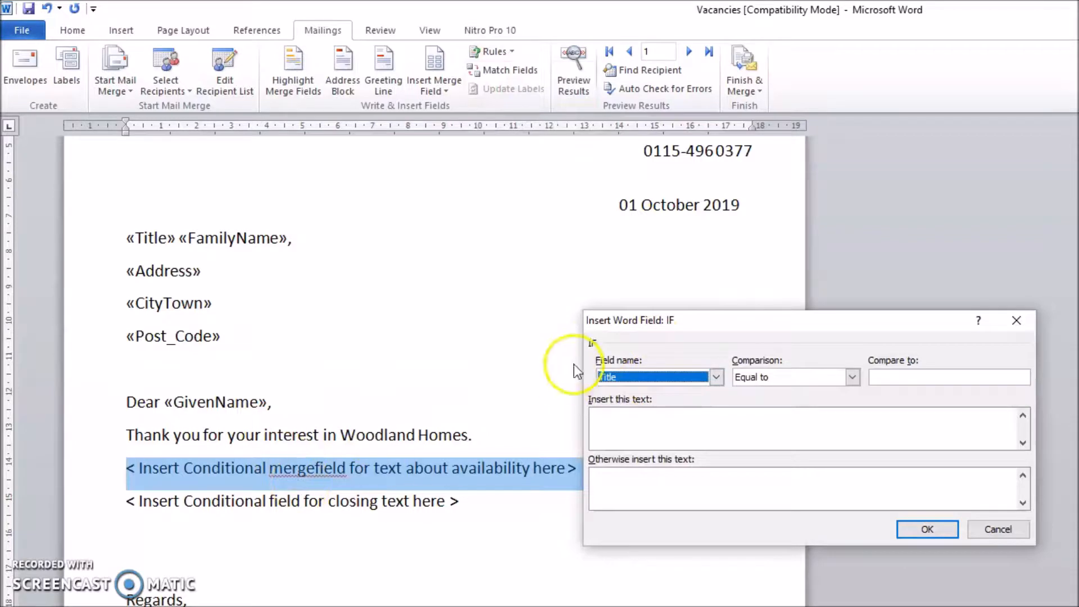
pyautogui.click(637, 383)
pyautogui.scroll(-1, 657, 427)
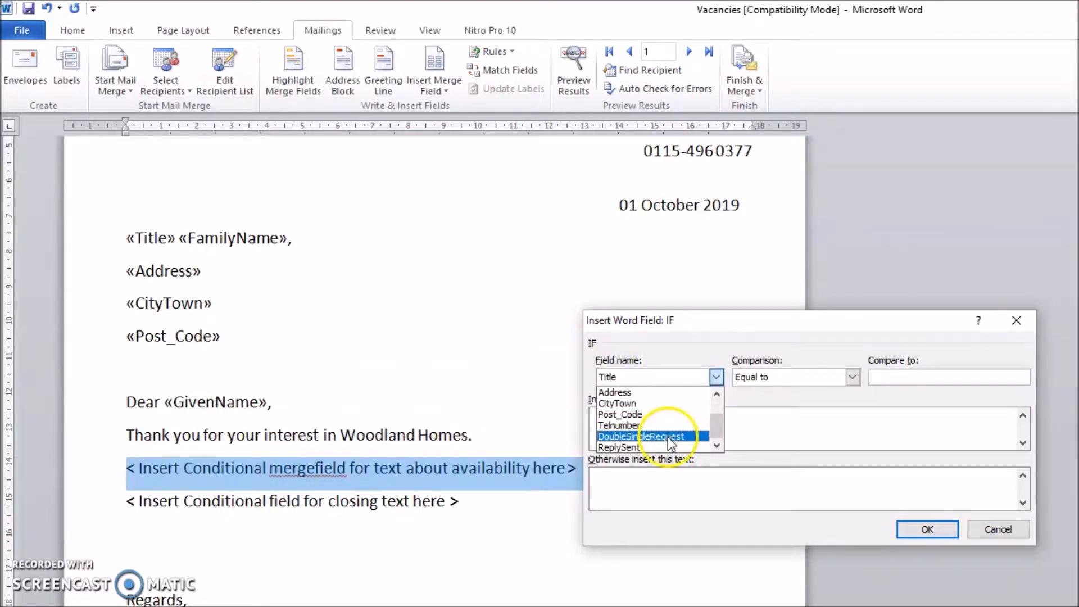
pyautogui.click(669, 437)
pyautogui.click(924, 382)
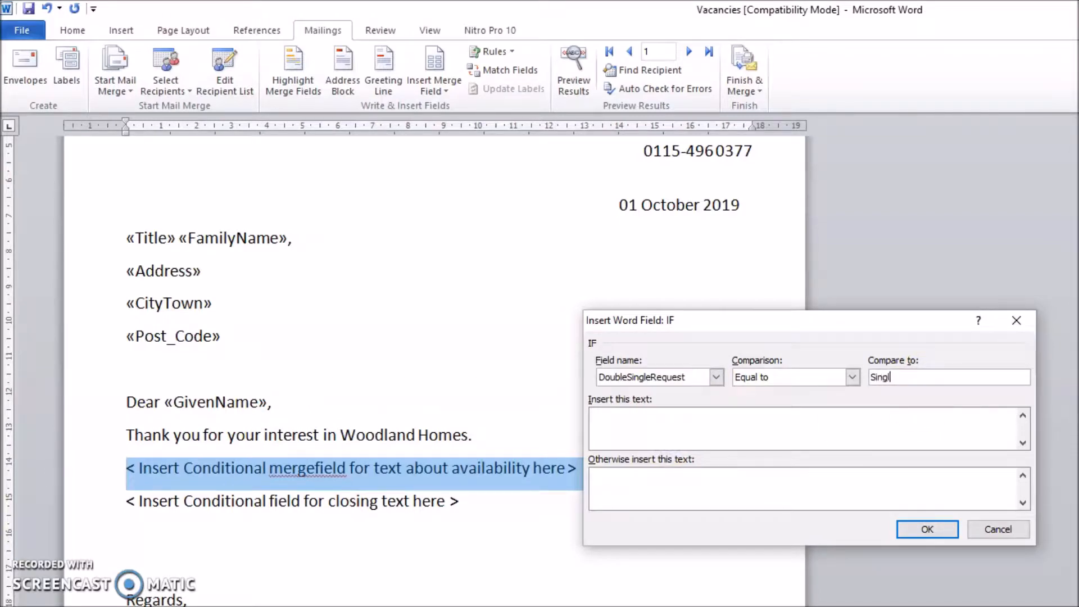
# Set the rule's matching text to "We regret there are no single apartments available at the moment." from the PDF and insert the conditional field.
pyautogui.click(904, 420)
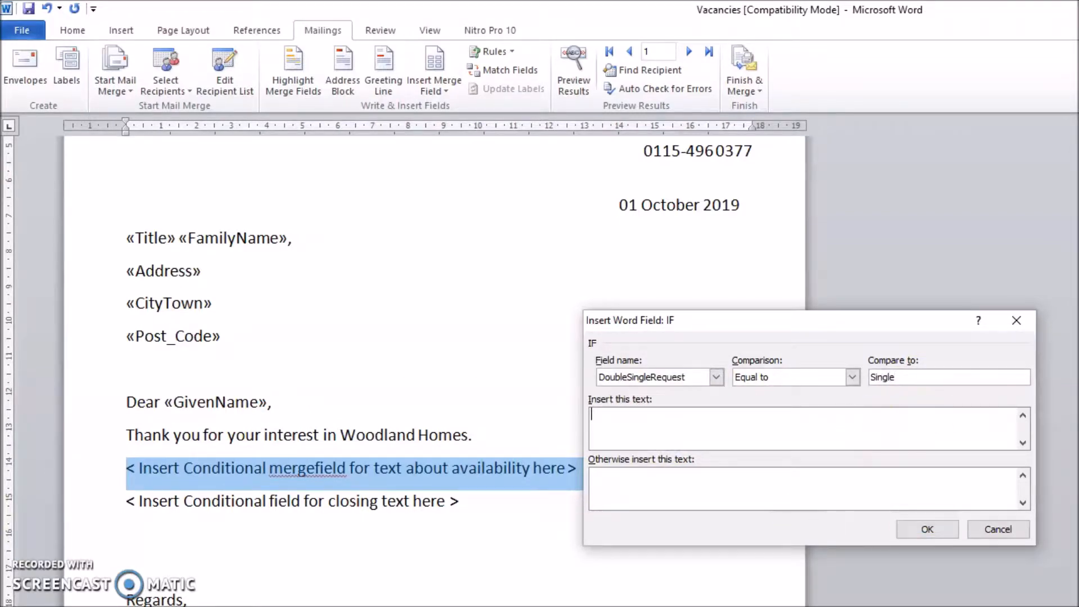
pyautogui.click(646, 605)
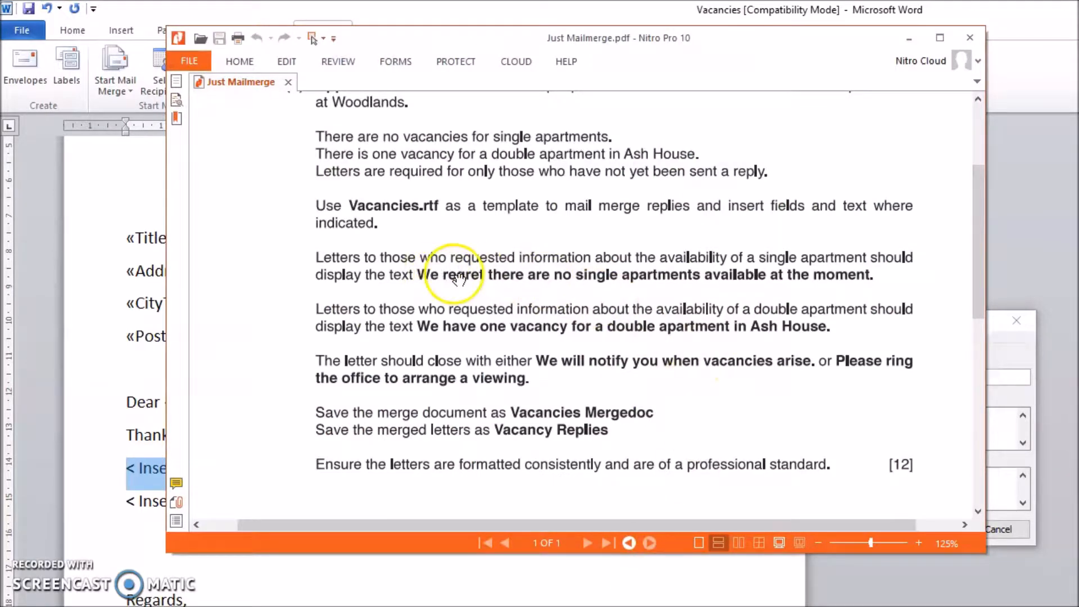
pyautogui.click(990, 335)
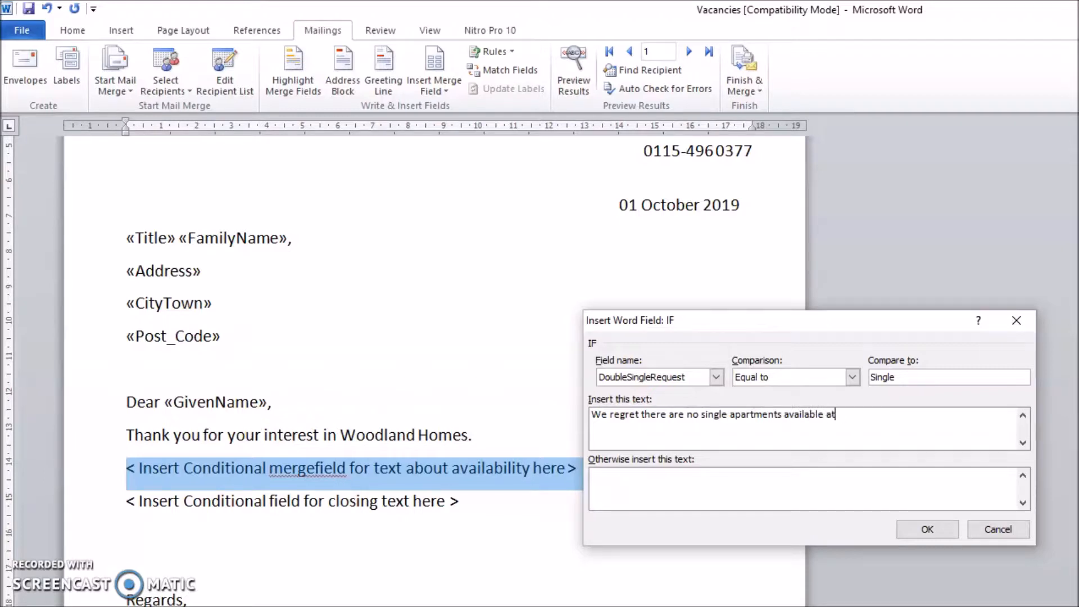
pyautogui.click(919, 527)
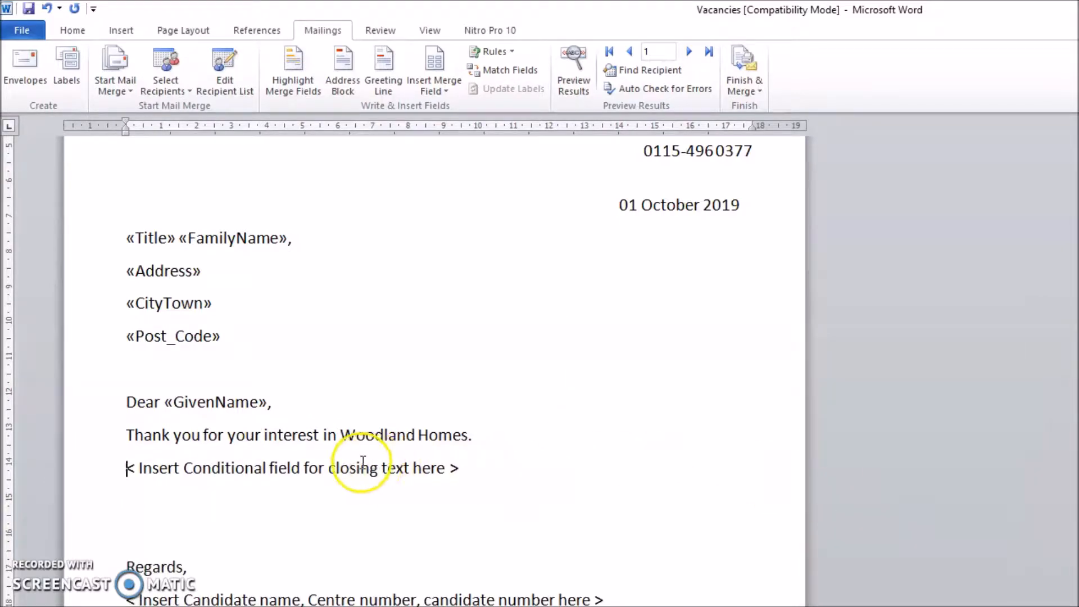
pyautogui.moveTo(471, 466); pyautogui.dragTo(138, 474)
pyautogui.click(548, 480)
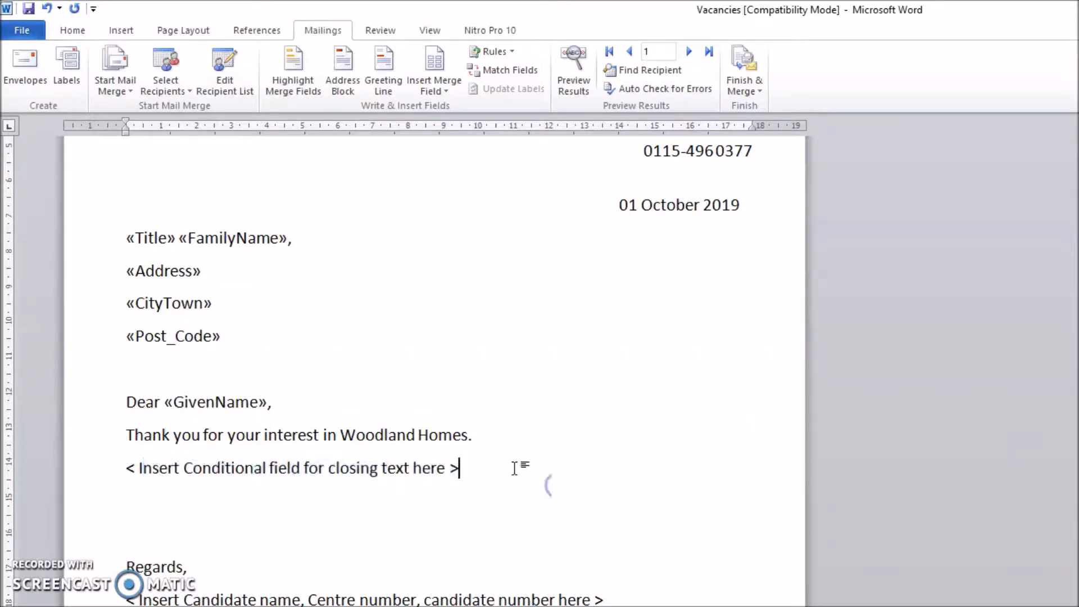
pyautogui.click(473, 464)
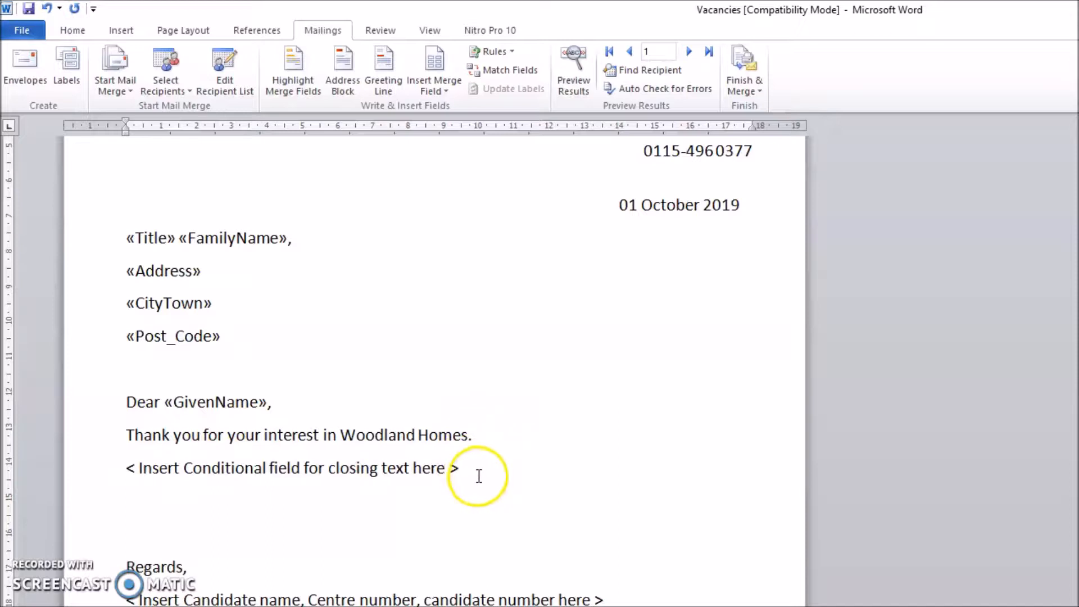
pyautogui.click(137, 462)
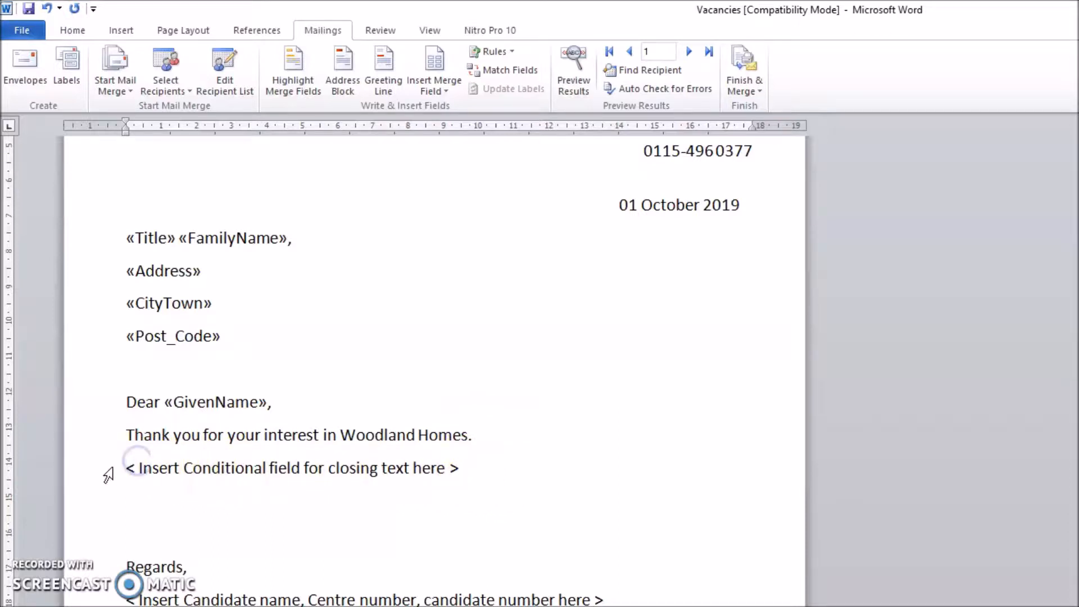
# Add a line below the "Thank you" sentence and start an If...Then...Else rule there with DoubleSingleRequest equal to "Double".
pyautogui.click(477, 437)
pyautogui.press('Return')
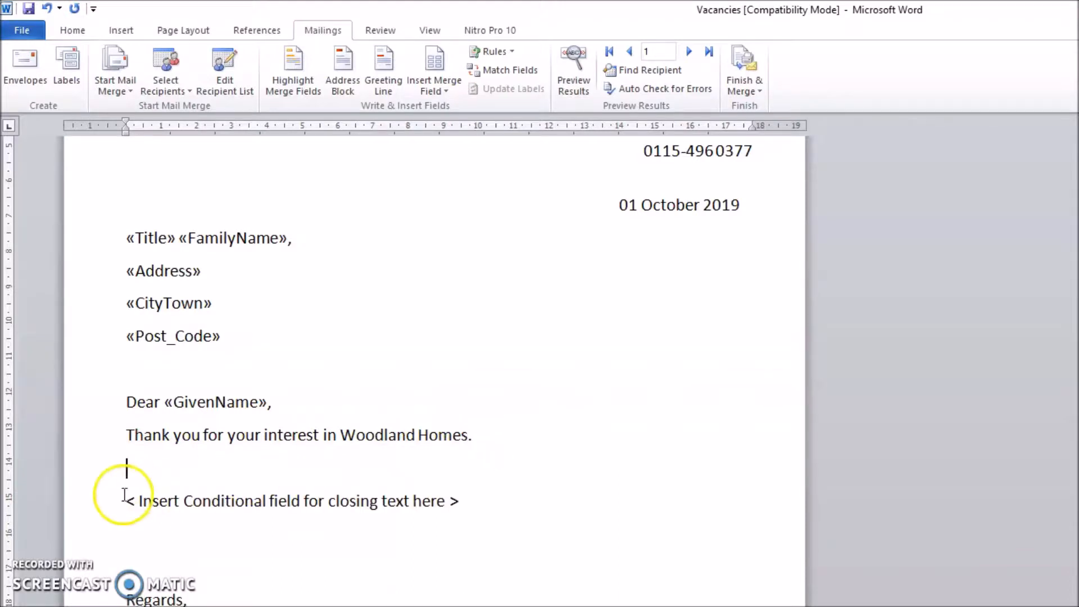
pyautogui.click(484, 55)
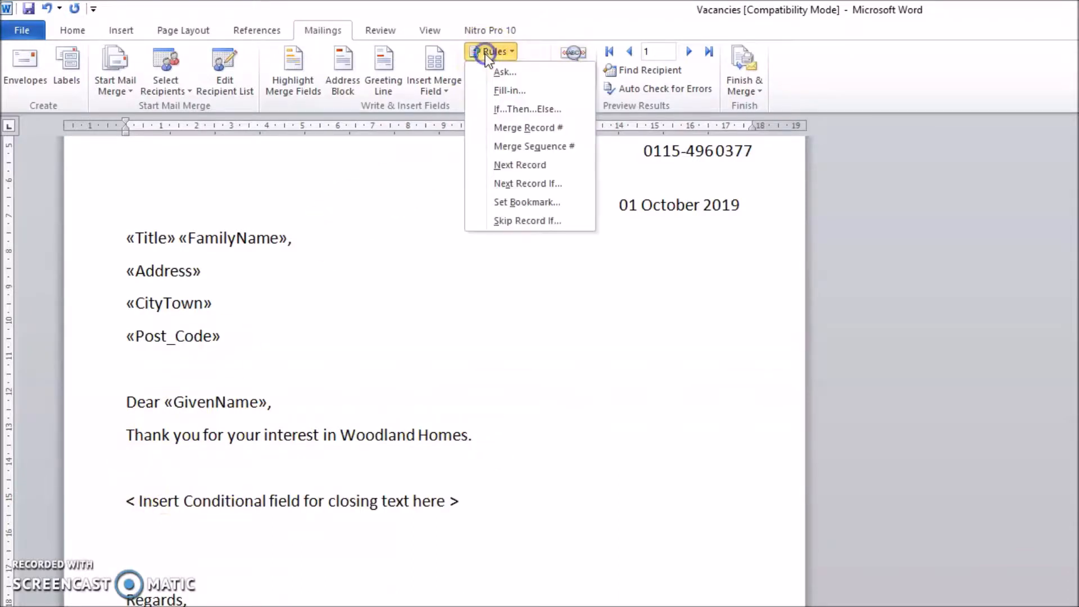
pyautogui.click(505, 110)
pyautogui.click(716, 376)
pyautogui.scroll(-2, 702, 405)
pyautogui.click(646, 437)
pyautogui.click(897, 378)
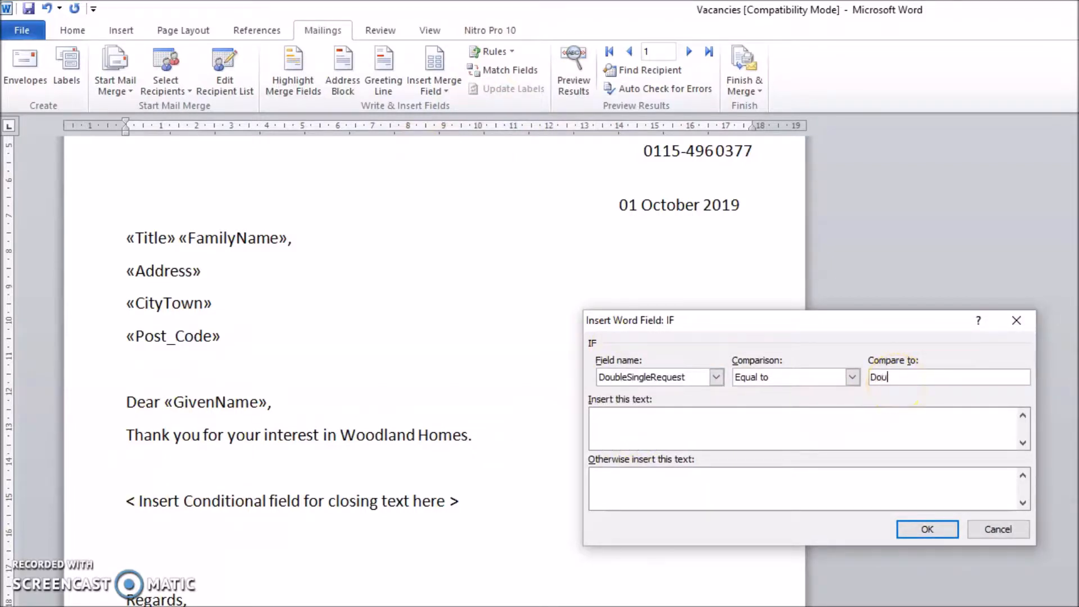
# Using the PDF wording, set the rule's matching text to "We have one vacancy for a double apartment in Ash house" and insert the conditional field.
pyautogui.click(614, 475)
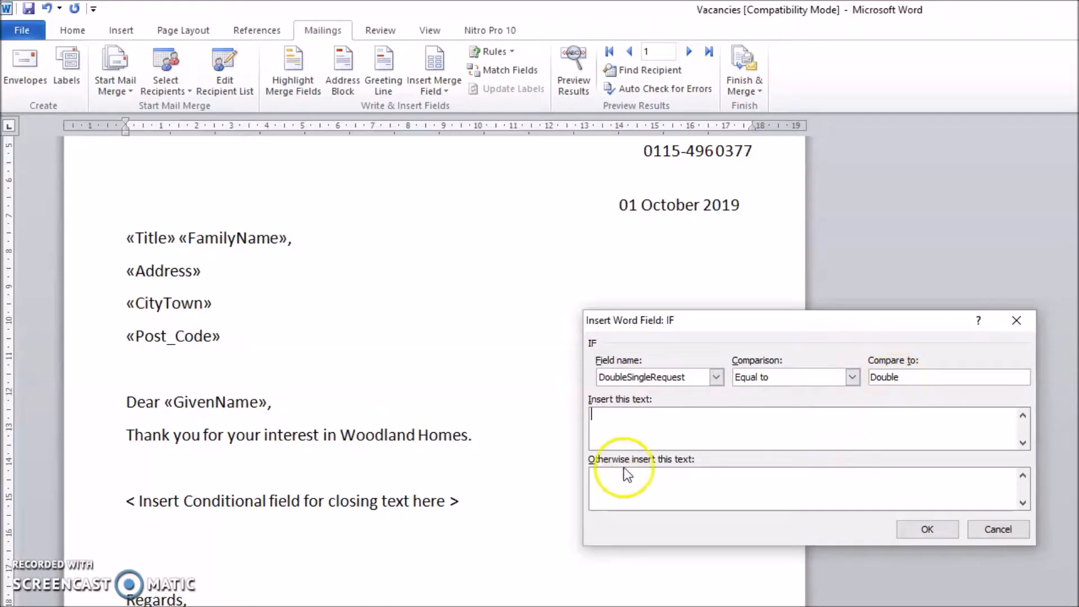
pyautogui.click(622, 428)
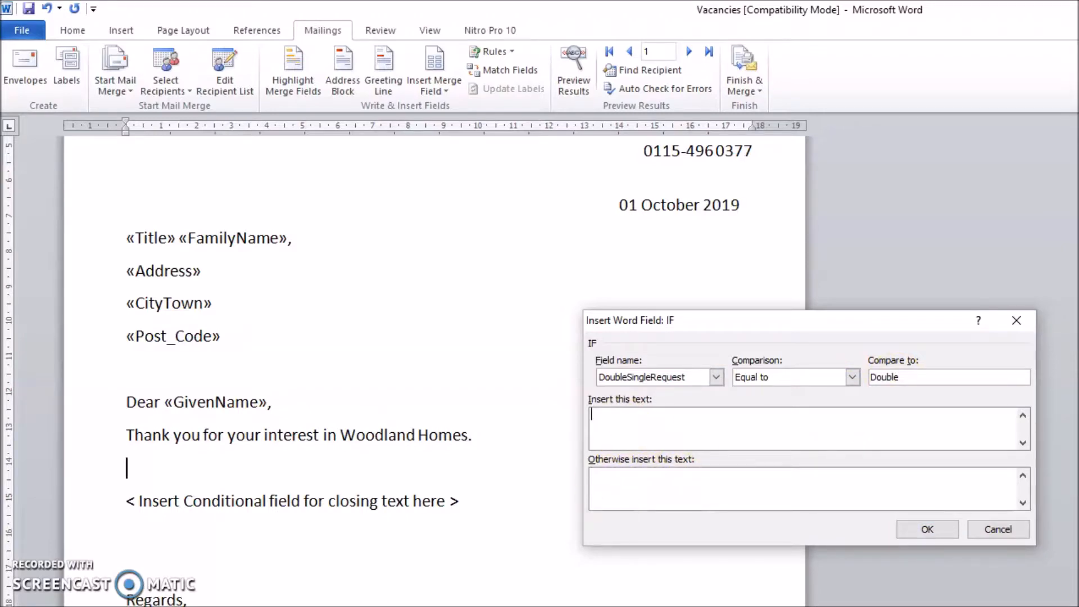
pyautogui.hotkey('alt', 'Tab')
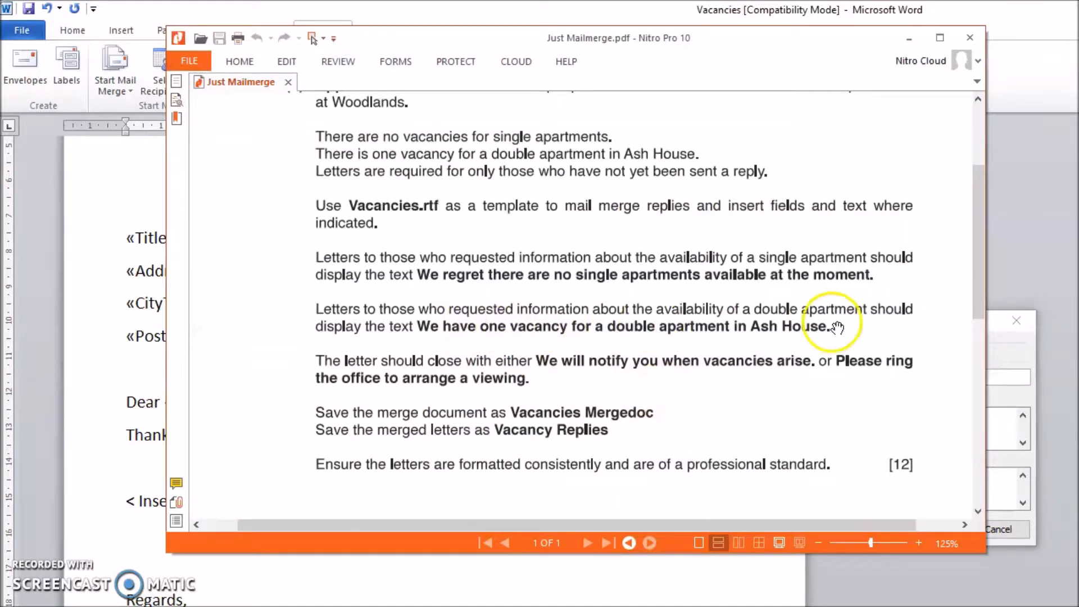
pyautogui.click(995, 427)
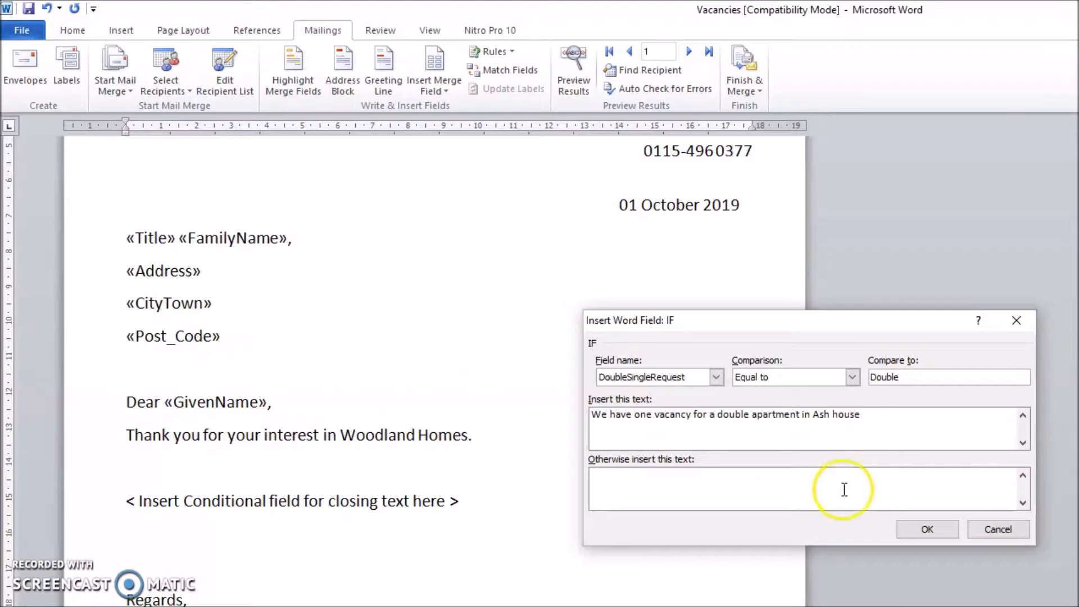
pyautogui.click(927, 529)
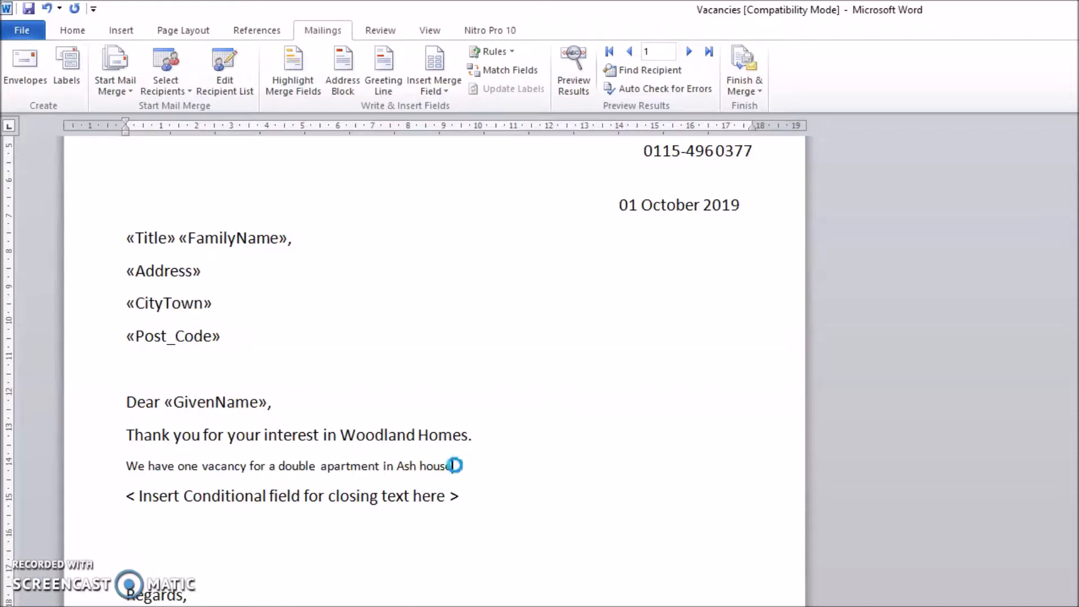
# Display the field codes and join the Double and Single conditional fields into one paragraph.
pyautogui.hotkey('alt', 'F9')
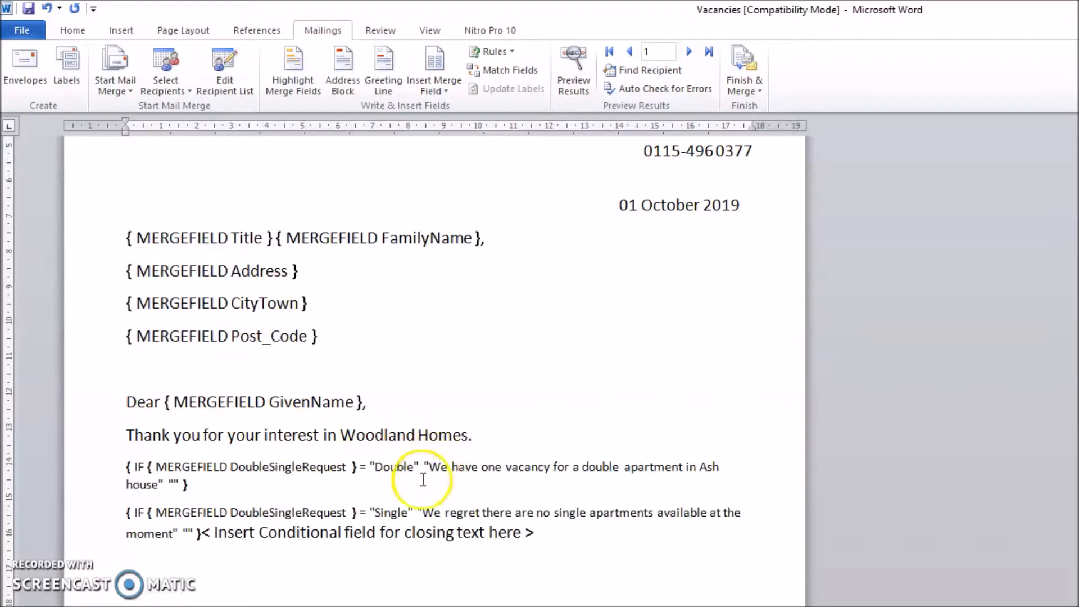
pyautogui.click(282, 512)
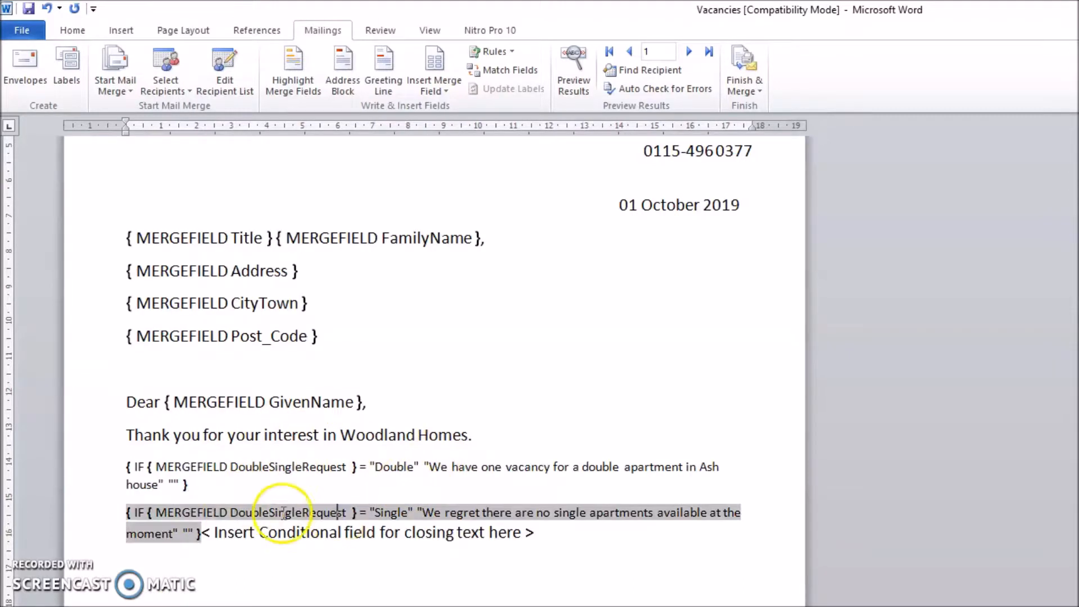
pyautogui.click(393, 512)
pyautogui.click(402, 466)
pyautogui.click(208, 501)
pyautogui.press('BackSpace')
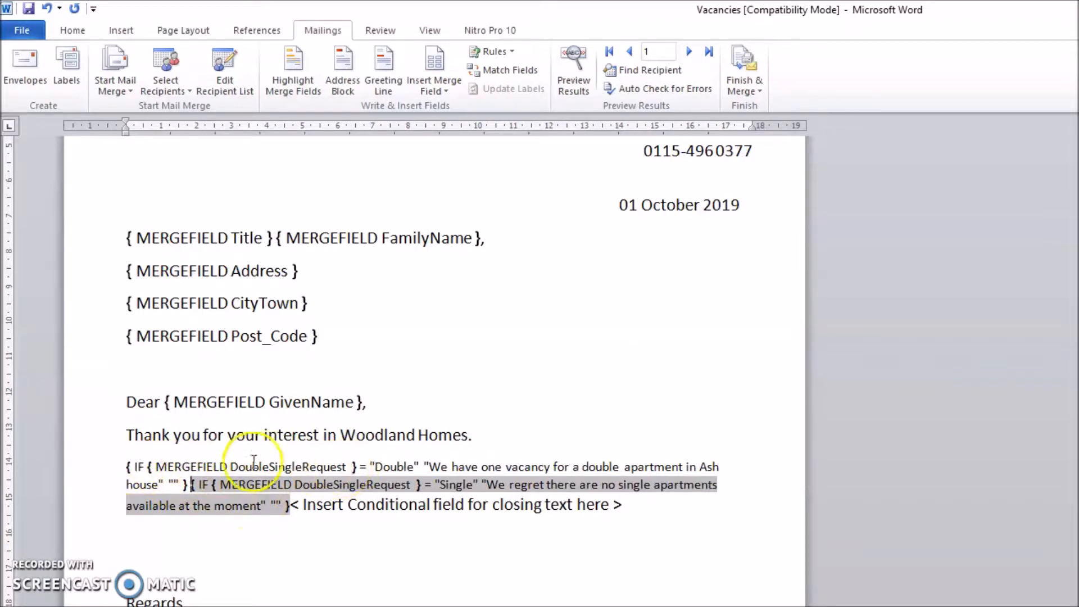
# Examine the condition, matching text and empty alternative text in the field codes of the Double and Single rules.
pyautogui.click(135, 466)
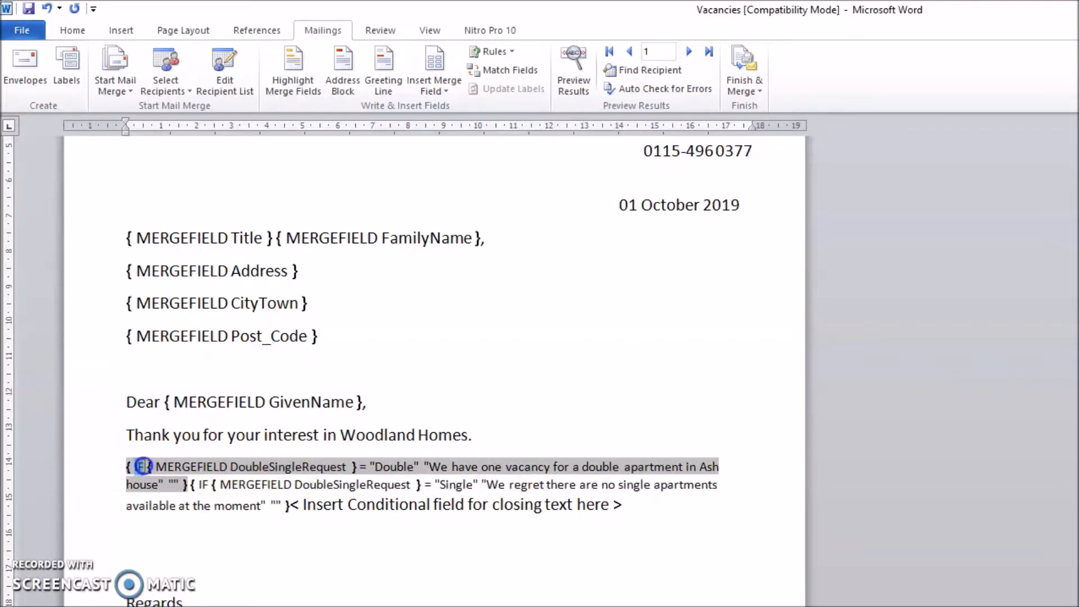
pyautogui.doubleClick(143, 465)
pyautogui.moveTo(149, 465); pyautogui.dragTo(173, 466)
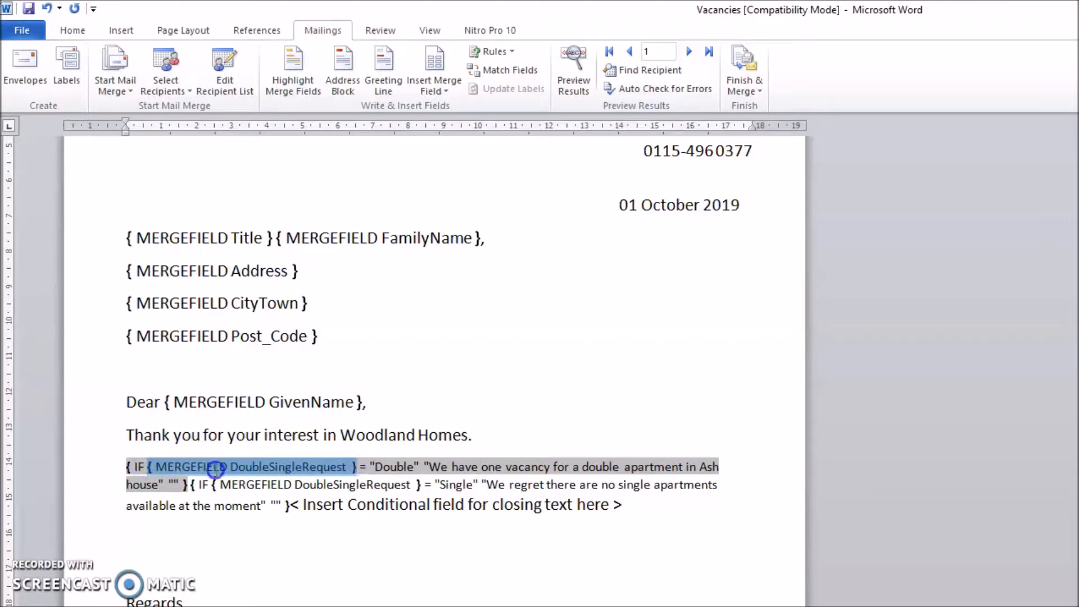
pyautogui.moveTo(363, 469); pyautogui.dragTo(406, 470)
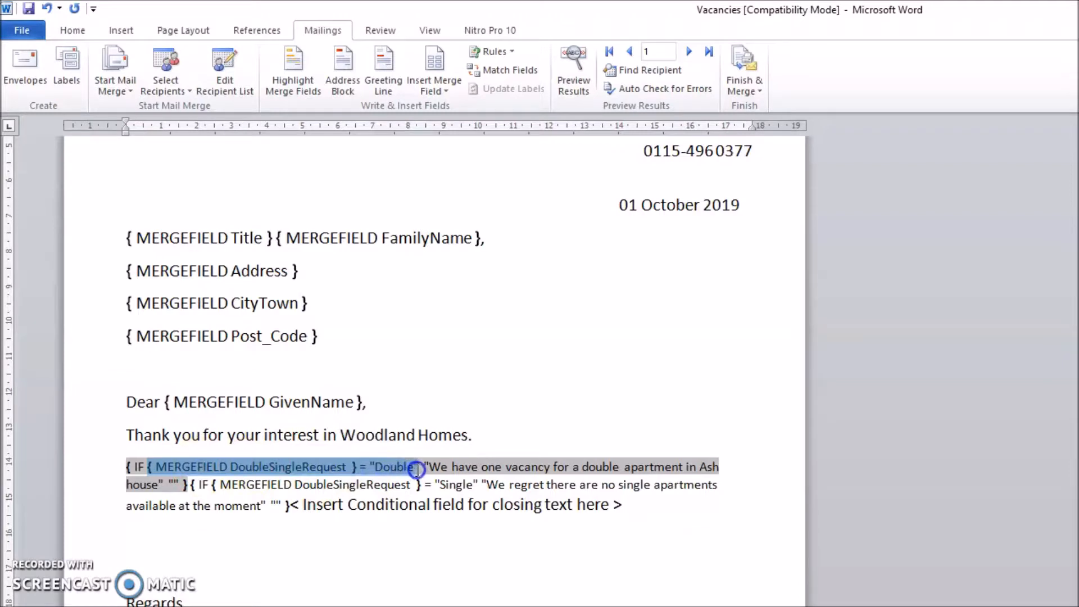
pyautogui.click(419, 467)
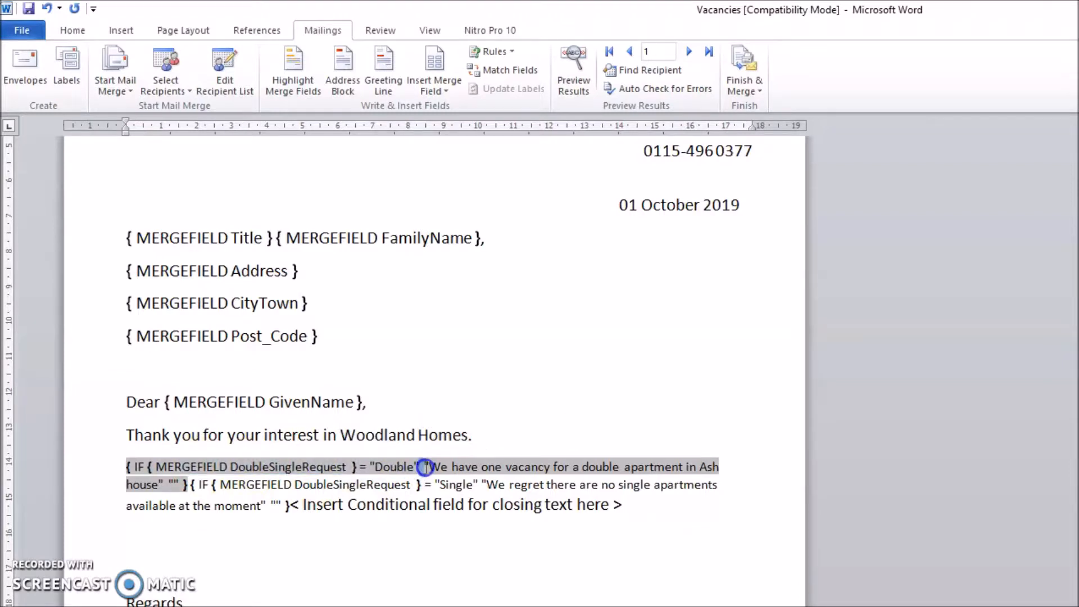
pyautogui.click(422, 469)
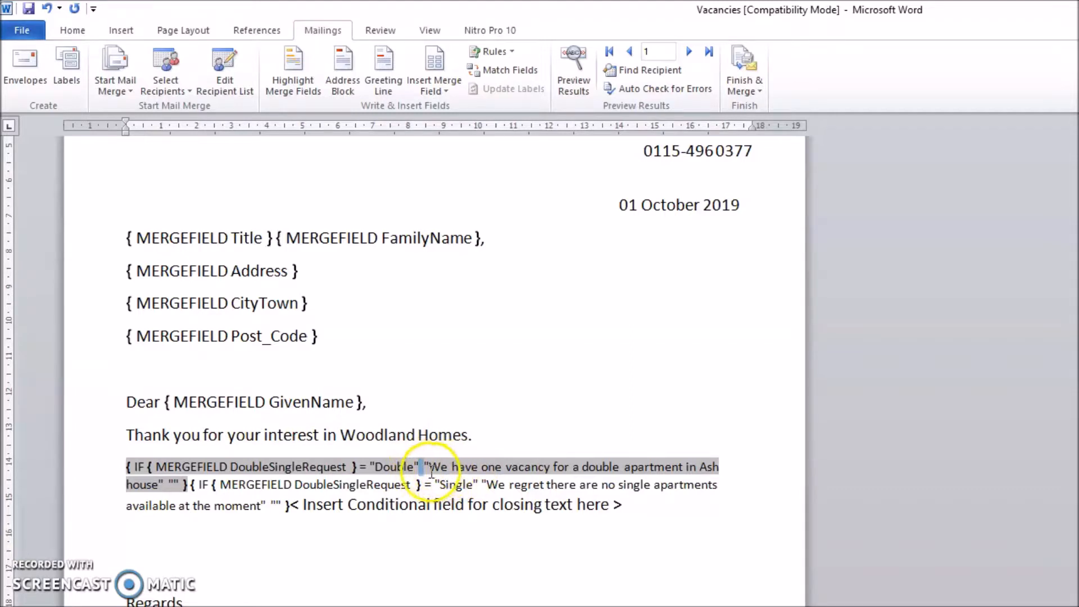
pyautogui.moveTo(415, 467); pyautogui.dragTo(329, 468)
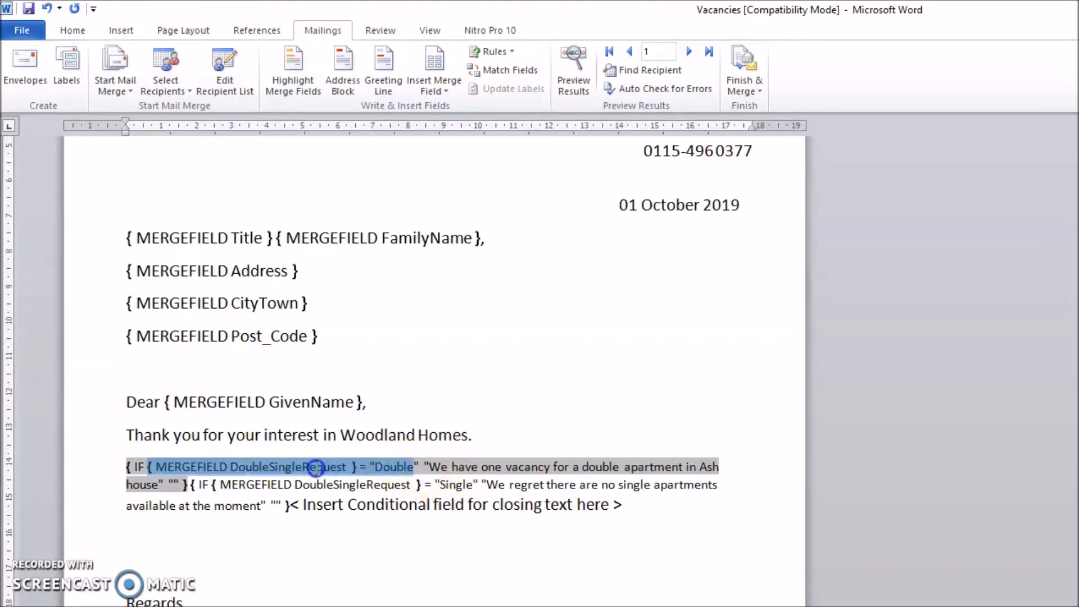
pyautogui.moveTo(421, 469); pyautogui.dragTo(180, 485)
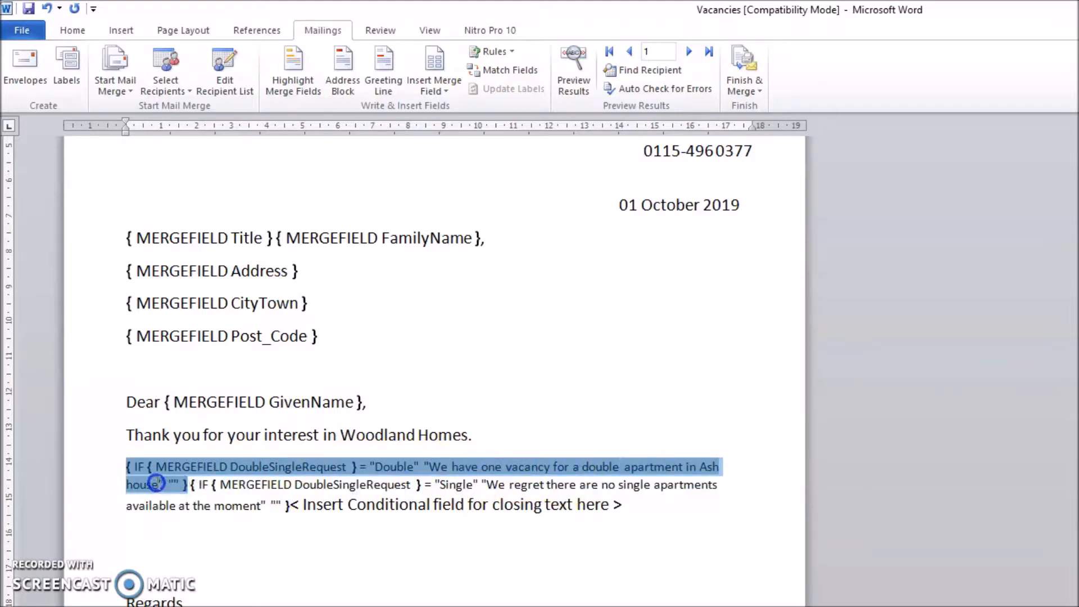
pyautogui.click(164, 484)
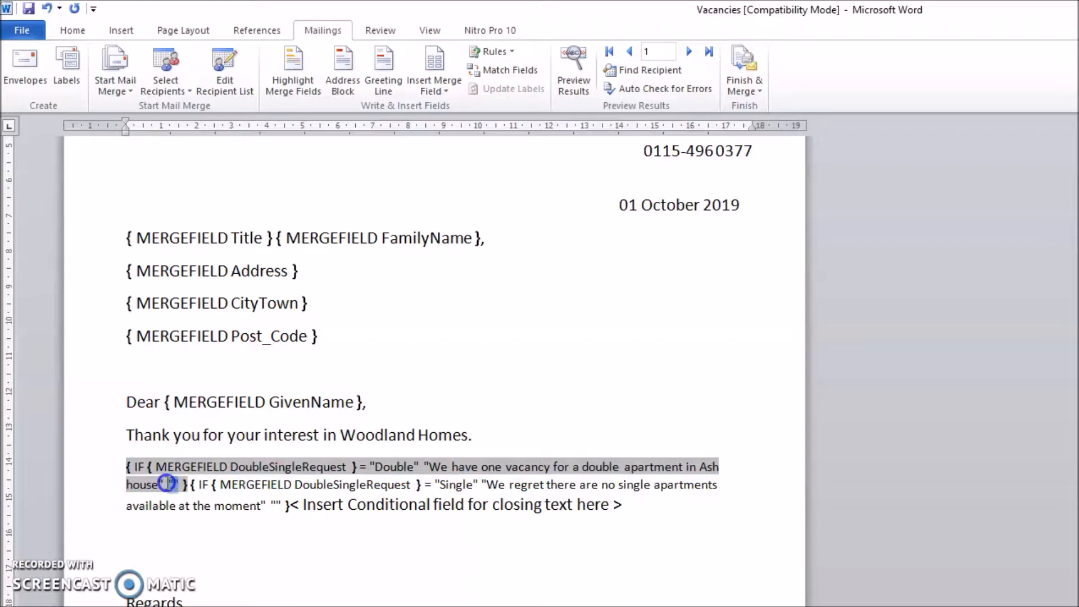
pyautogui.doubleClick(174, 486)
pyautogui.click(205, 486)
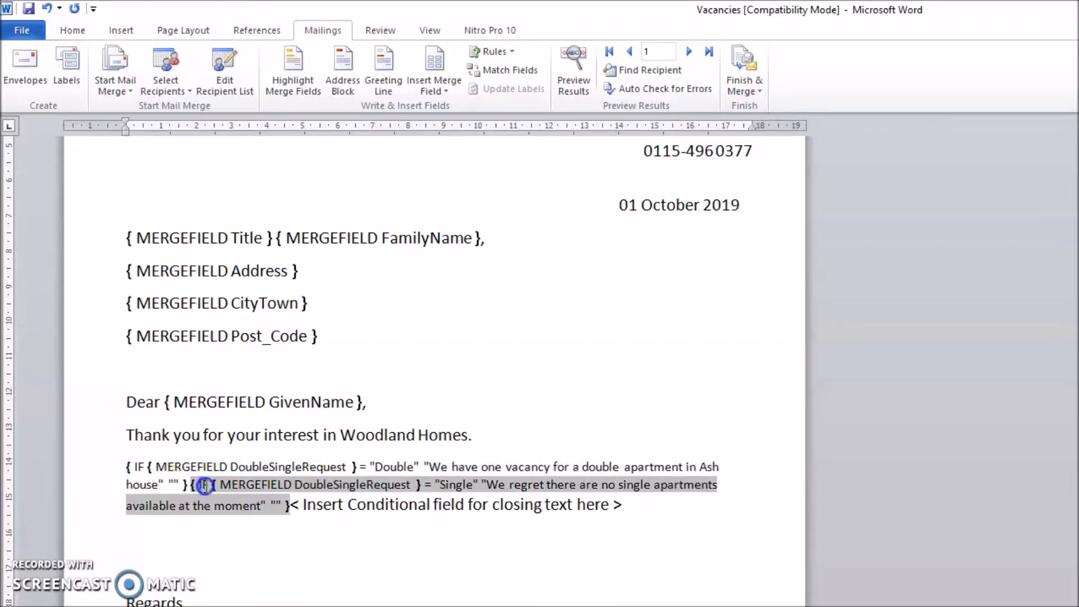
pyautogui.moveTo(214, 485); pyautogui.dragTo(282, 504)
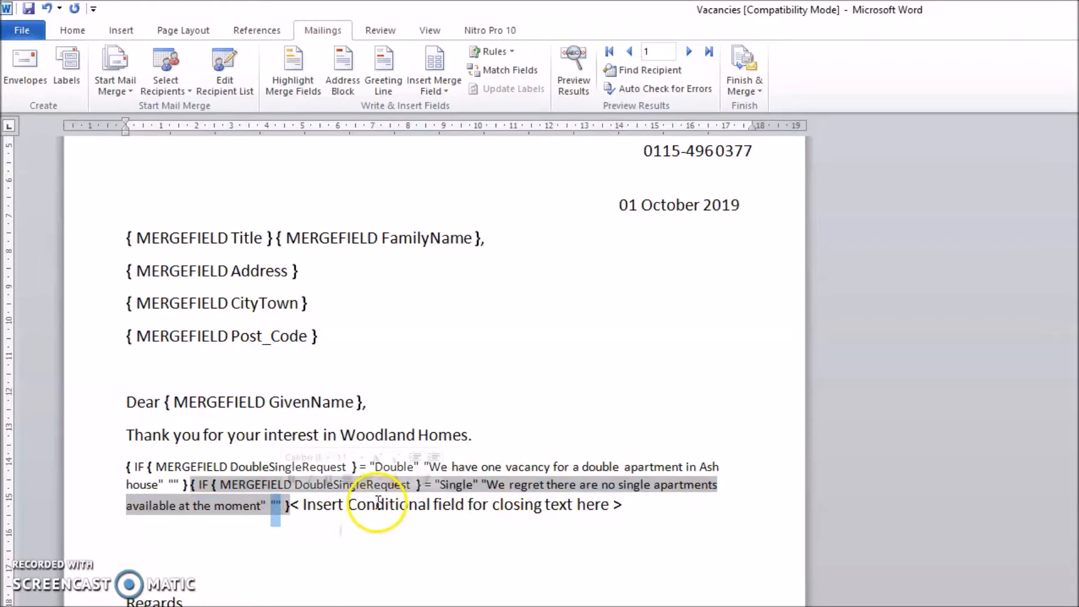
# Move the closing text placeholder to its own paragraph, leaving a blank line below the conditional fields.
pyautogui.click(578, 522)
pyautogui.click(293, 503)
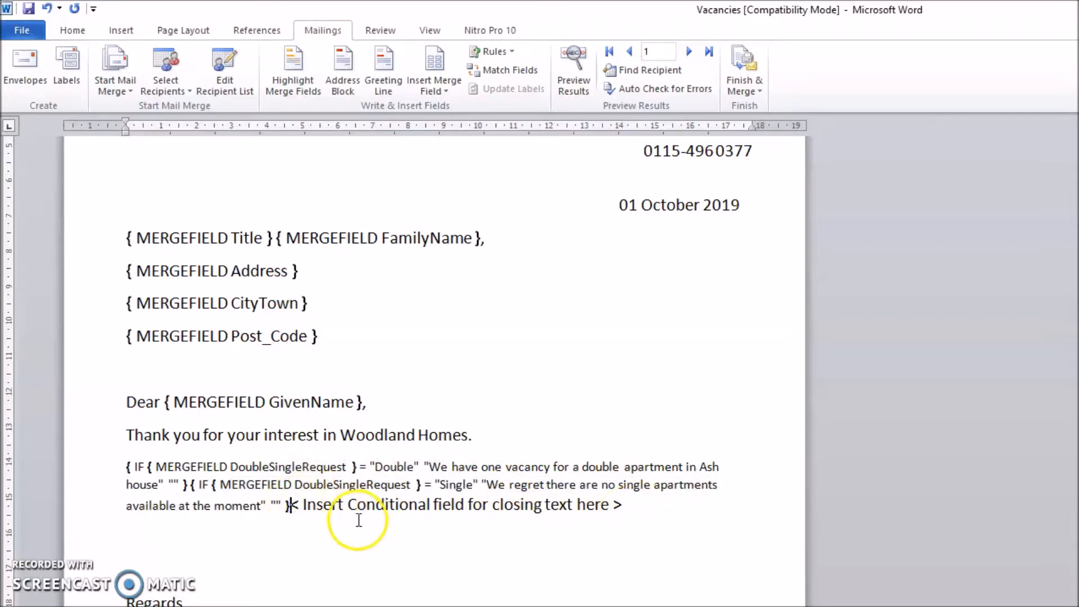
pyautogui.press('Return')
pyautogui.press('Return')
pyautogui.press('Return')
pyautogui.press('BackSpace')
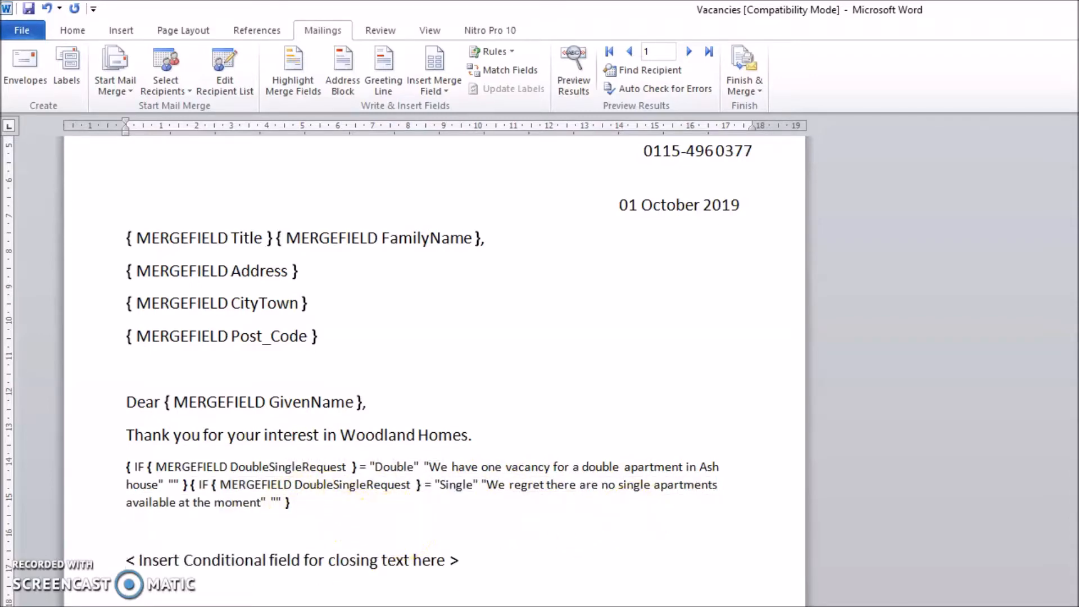
# Check the closing wording in the PDF, then start an If...Then...Else rule on the closing placeholder with DoubleSingleRequest equal to "Single".
pyautogui.hotkey('alt', 'Tab')
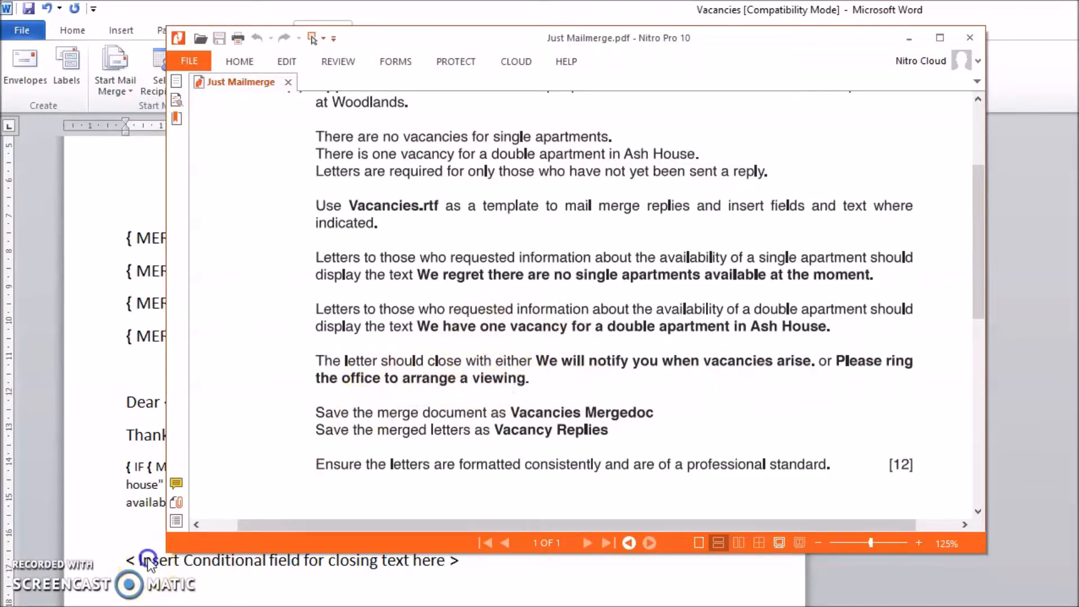
pyautogui.click(125, 557)
pyautogui.moveTo(125, 557); pyautogui.dragTo(457, 559)
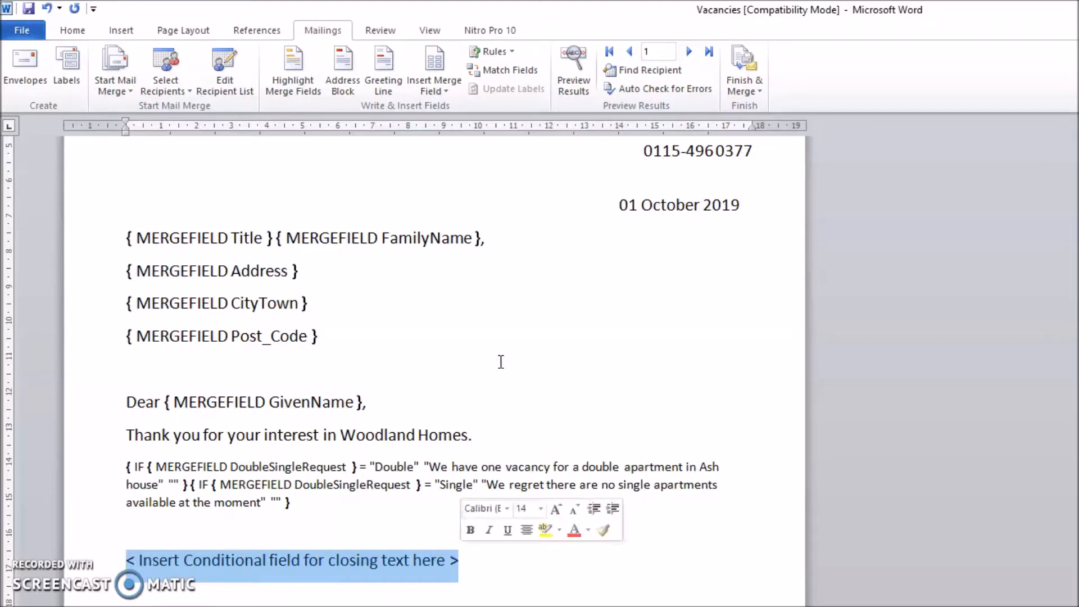
pyautogui.click(493, 51)
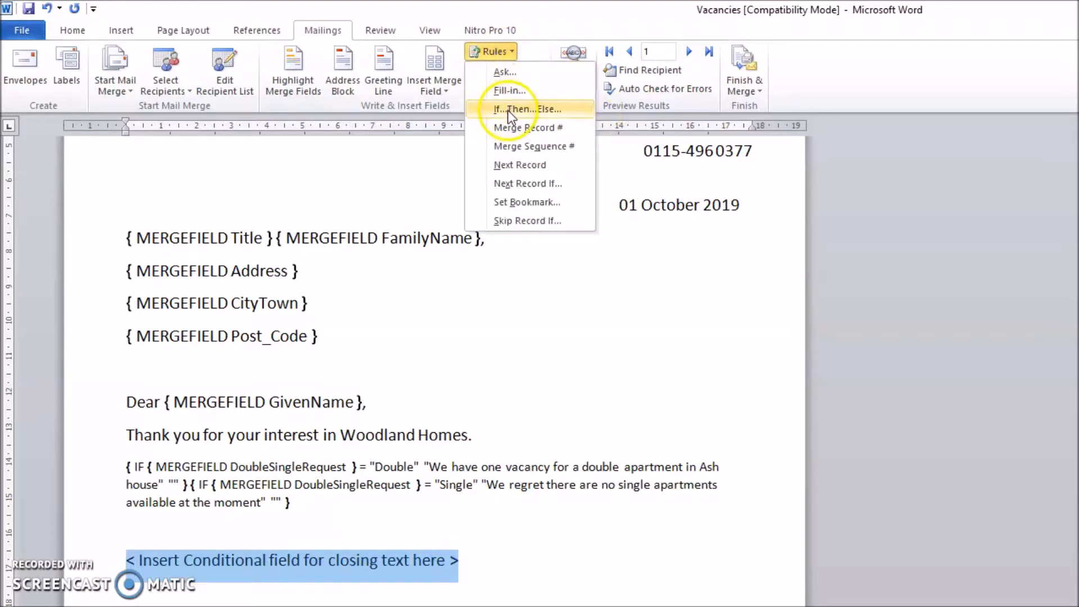
pyautogui.click(507, 110)
pyautogui.moveTo(754, 321); pyautogui.dragTo(362, 266)
pyautogui.click(341, 321)
pyautogui.scroll(-1, 331, 370)
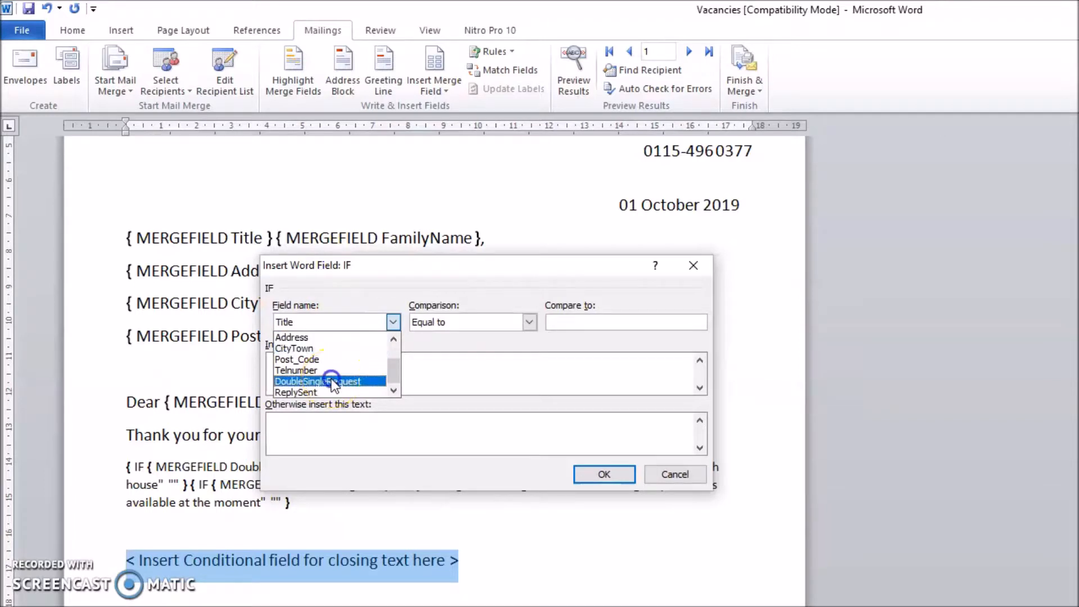
pyautogui.click(337, 378)
pyautogui.click(611, 327)
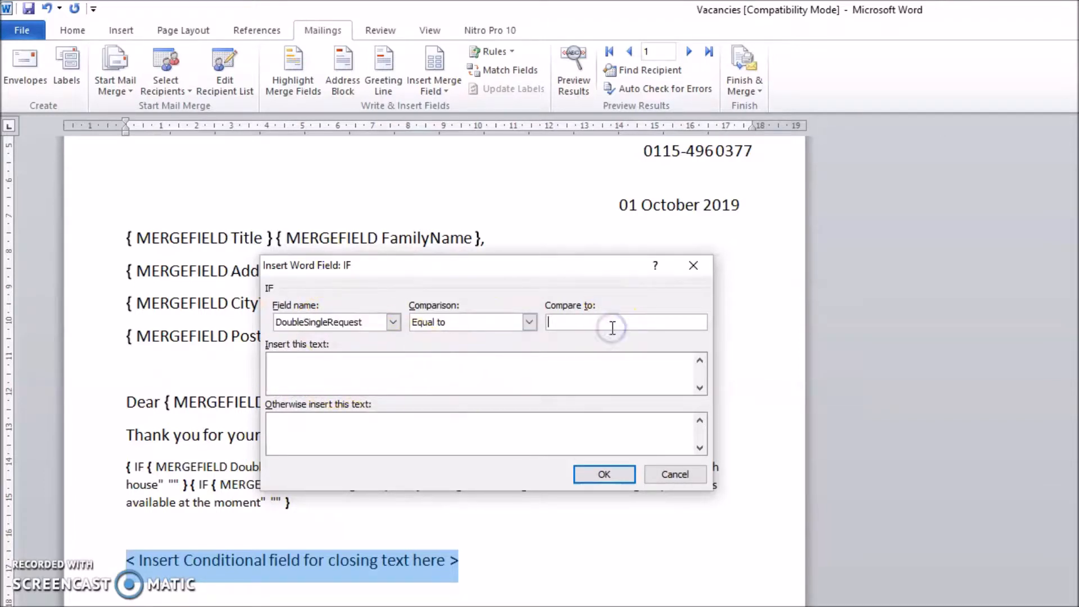
pyautogui.click(460, 383)
# Set the closing rule's matching text to "We will notify you when vacancies arise", as worded in the PDF.
pyautogui.hotkey('alt', 'Tab')
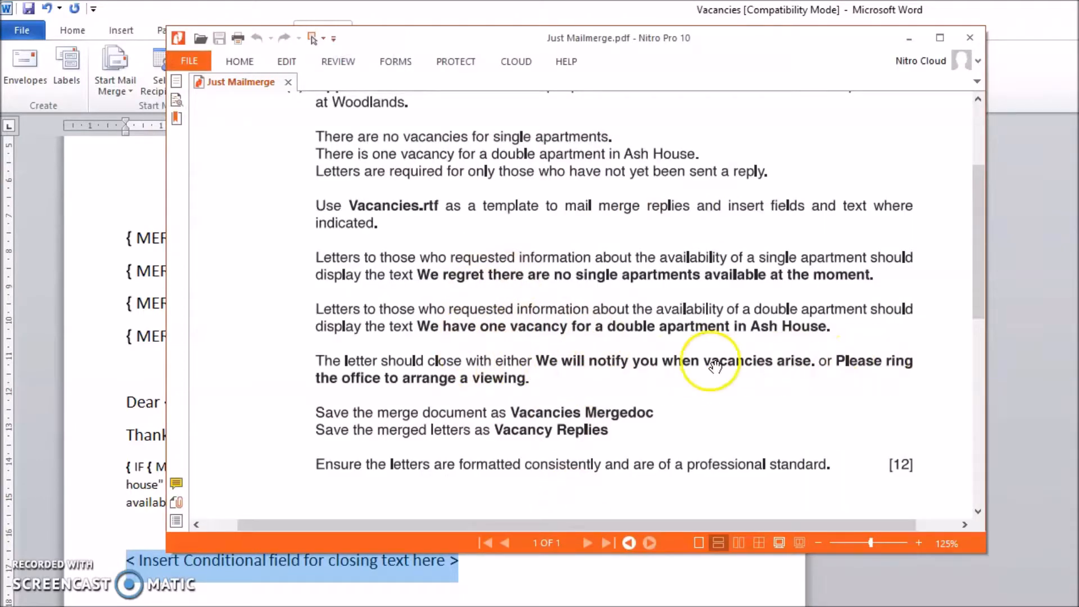
pyautogui.click(908, 38)
pyautogui.click(409, 390)
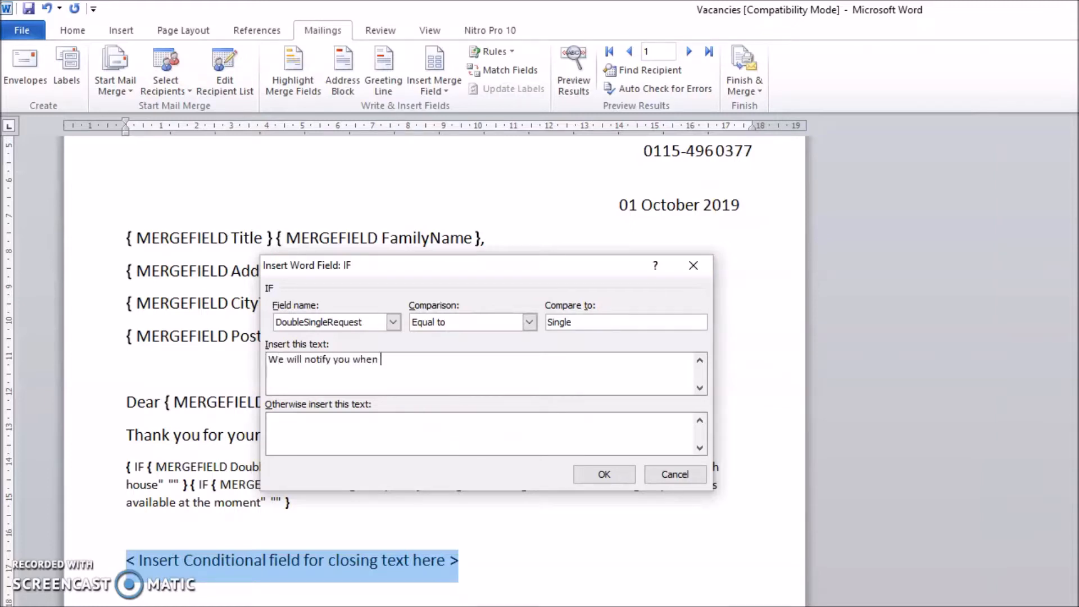
pyautogui.write('We will notify you when vacancies arise')
pyautogui.press('Tab')
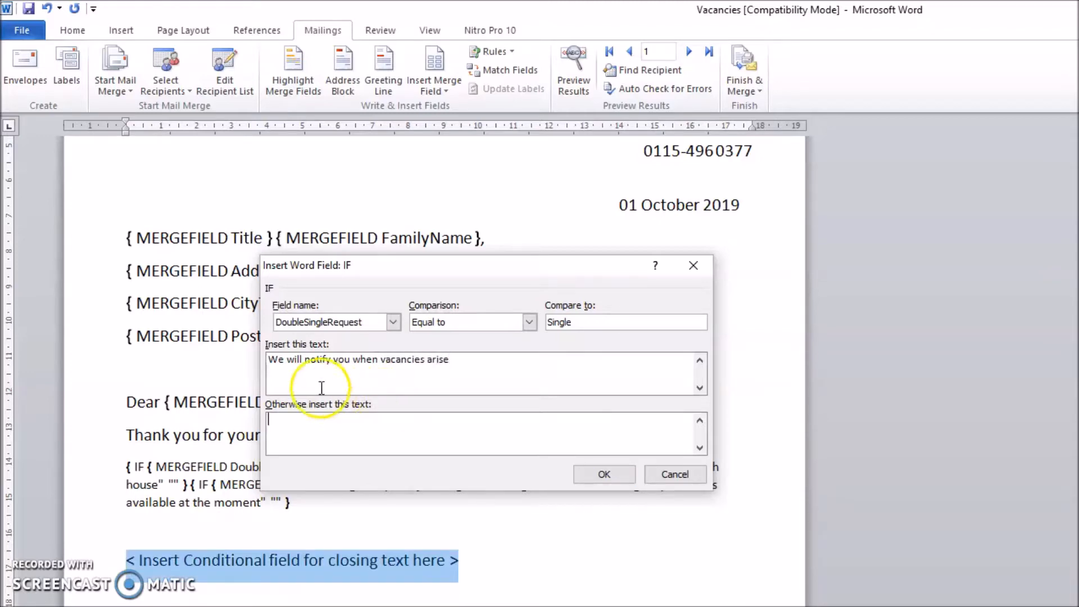
# Consult the PDF, set the closing rule's alternative text to "Please ring office to arrange a viewing", and insert the conditional field.
pyautogui.hotkey('alt', 'Tab')
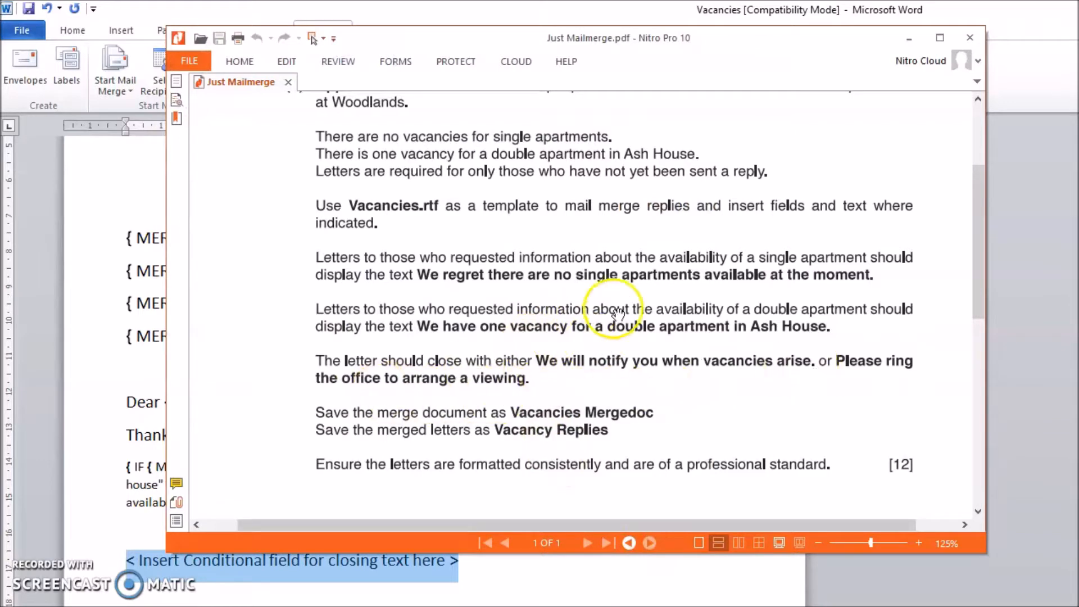
pyautogui.click(909, 39)
pyautogui.click(456, 434)
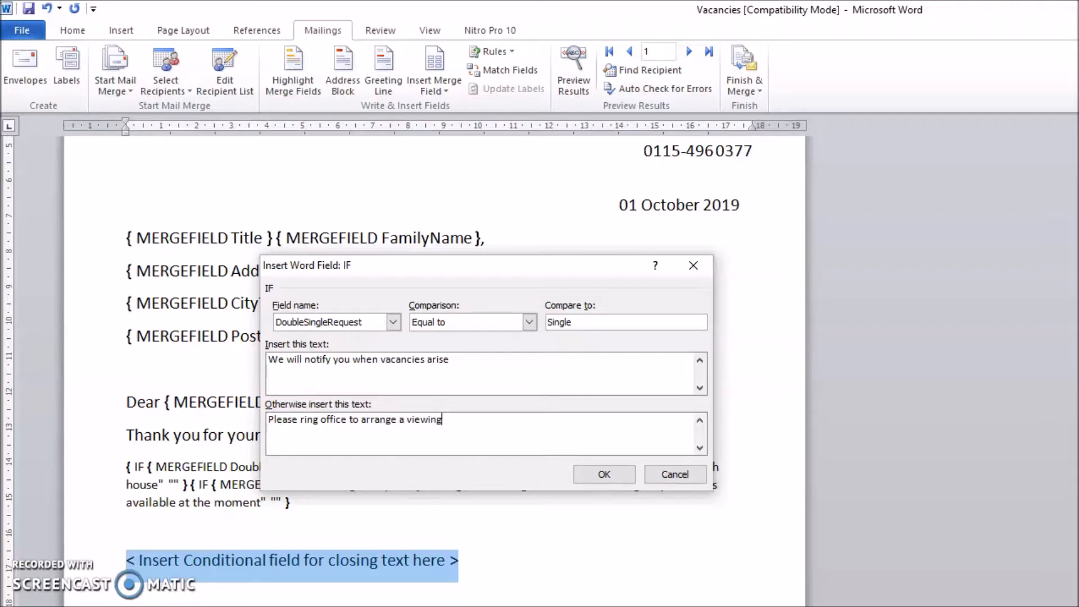
pyautogui.click(604, 474)
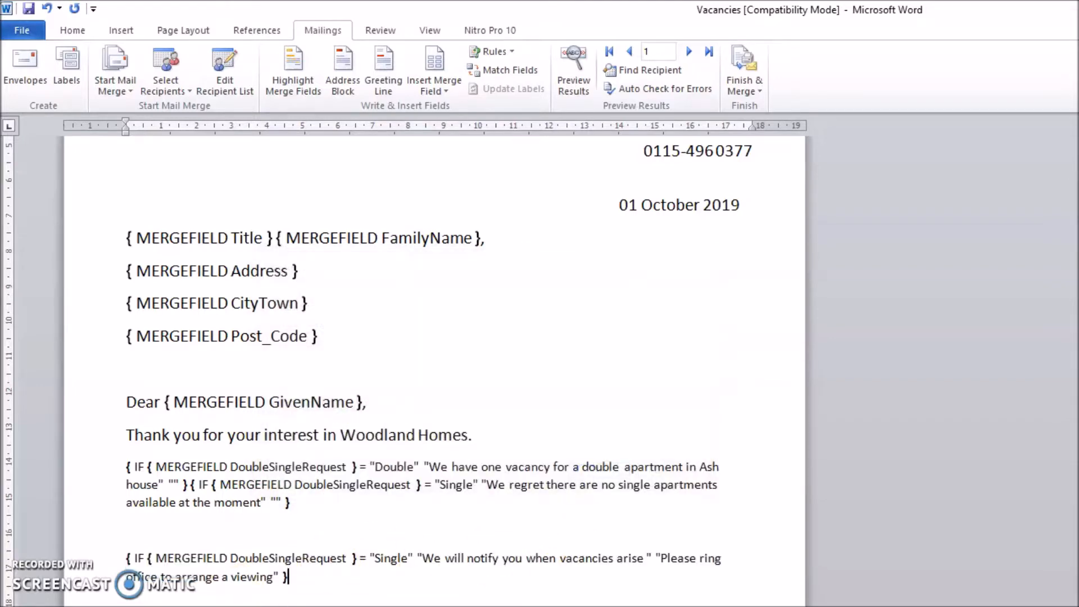
pyautogui.scroll(-1, 309, 566)
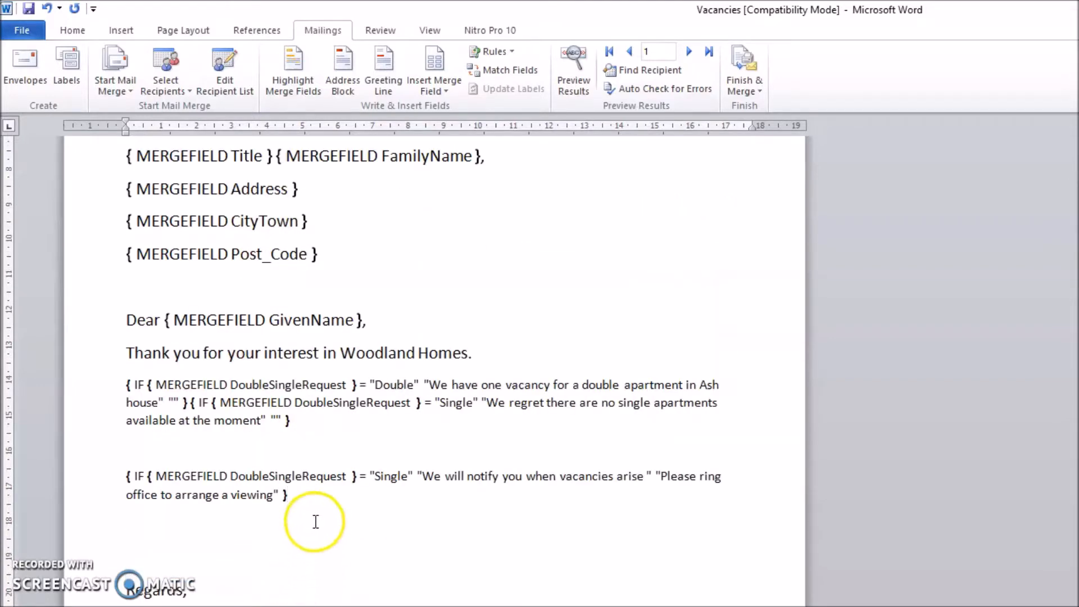
# Remove the blank lines above "Regards," and replace the candidate details placeholder below it with the sender's name.
pyautogui.click(269, 557)
pyautogui.press('BackSpace')
pyautogui.press('BackSpace')
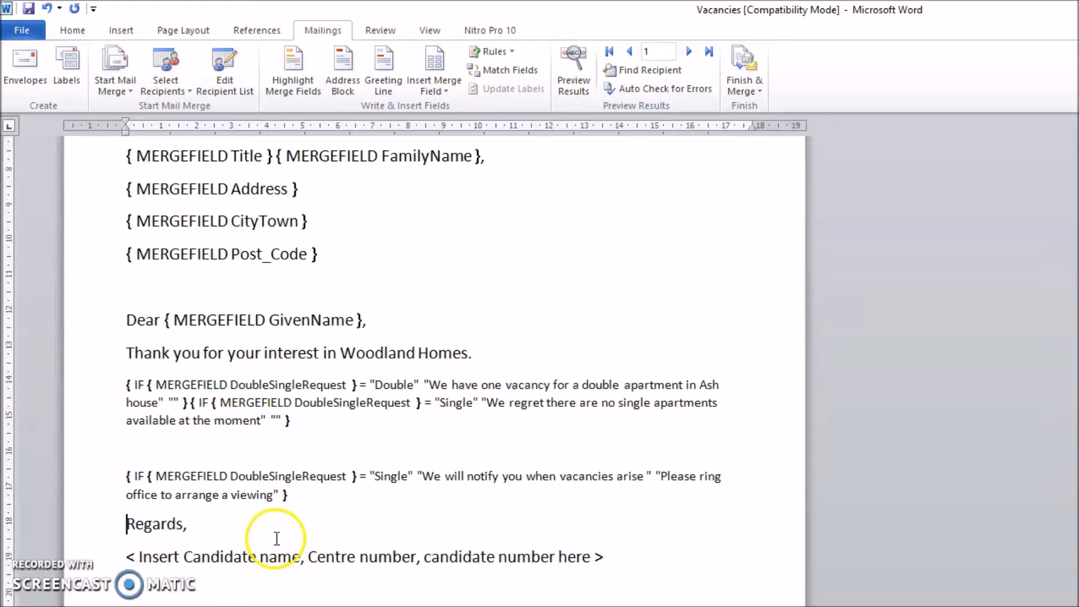
pyautogui.moveTo(127, 558); pyautogui.dragTo(603, 556)
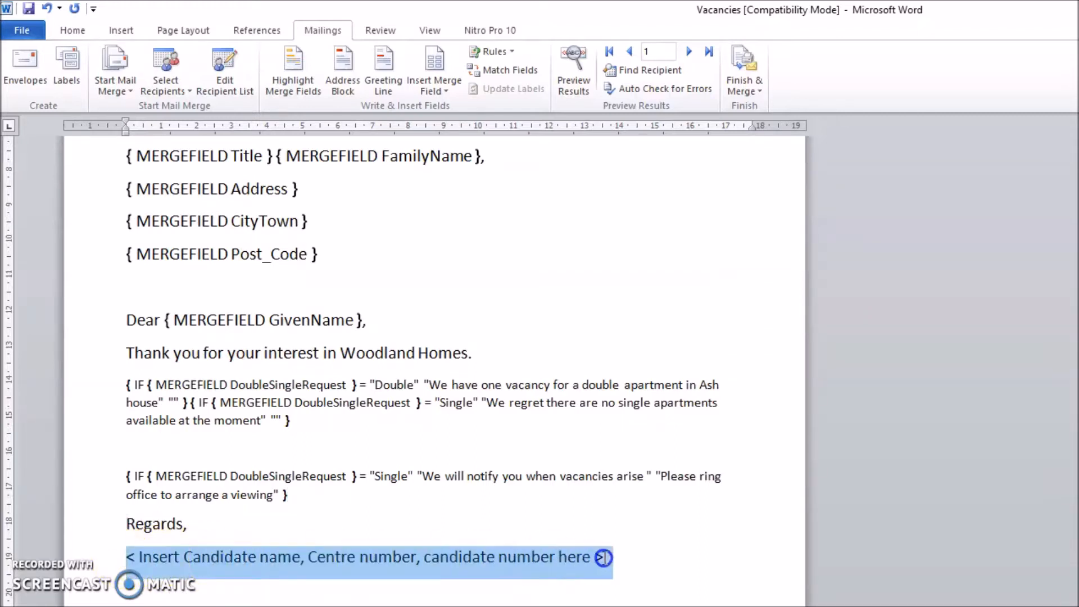
pyautogui.write('mn')
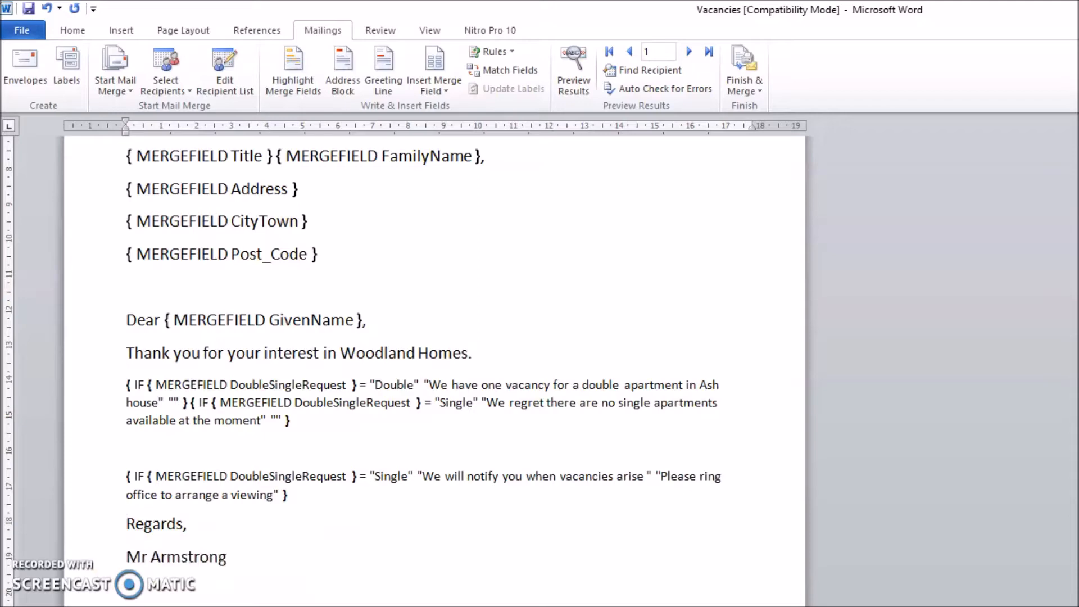
pyautogui.scroll(5, 423, 496)
pyautogui.scroll(-5, 423, 496)
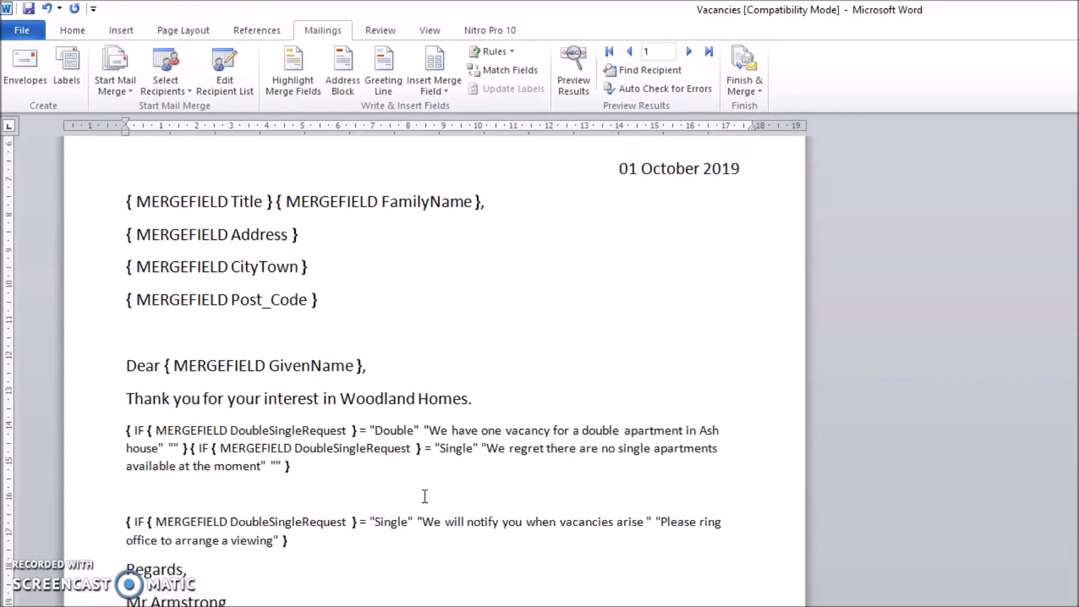
# Preview the merged letter for the first recipient, find a single-apartment request in the recipient list, and preview that record's letter.
pyautogui.click(573, 71)
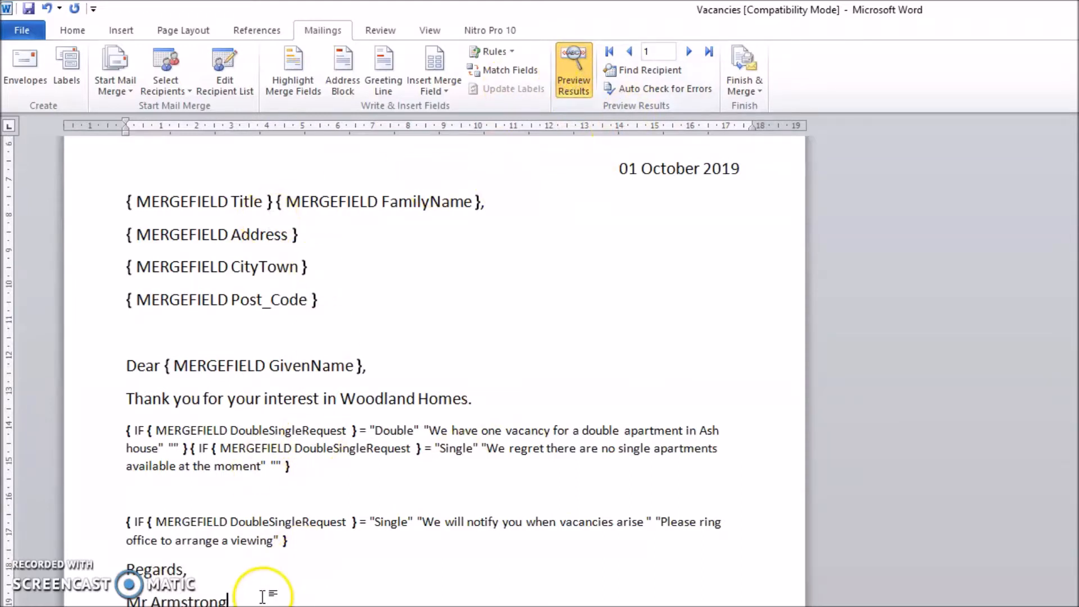
pyautogui.scroll(-1, 279, 564)
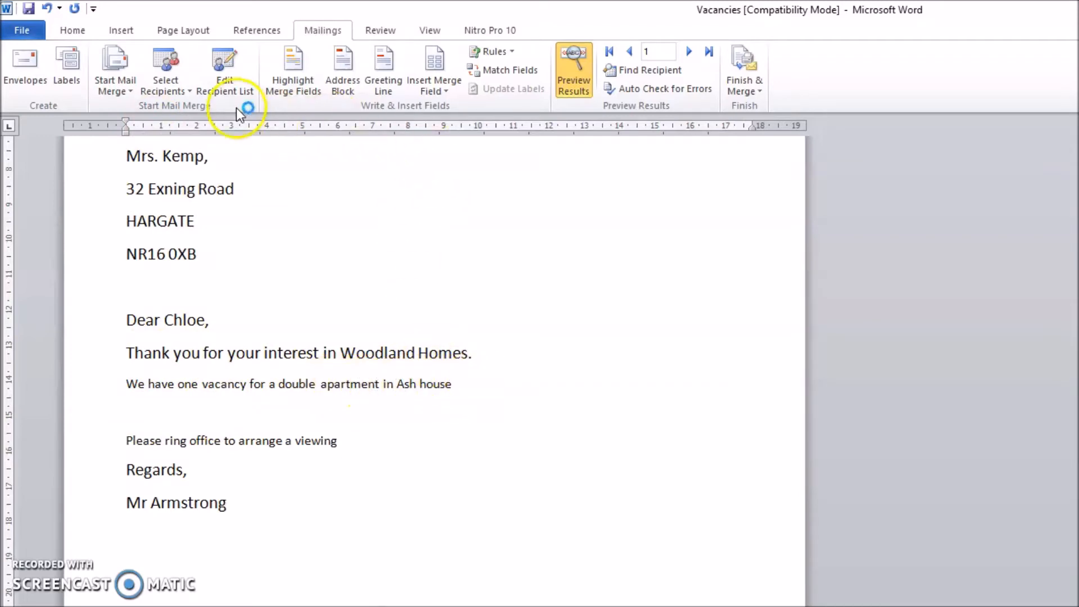
pyautogui.click(227, 90)
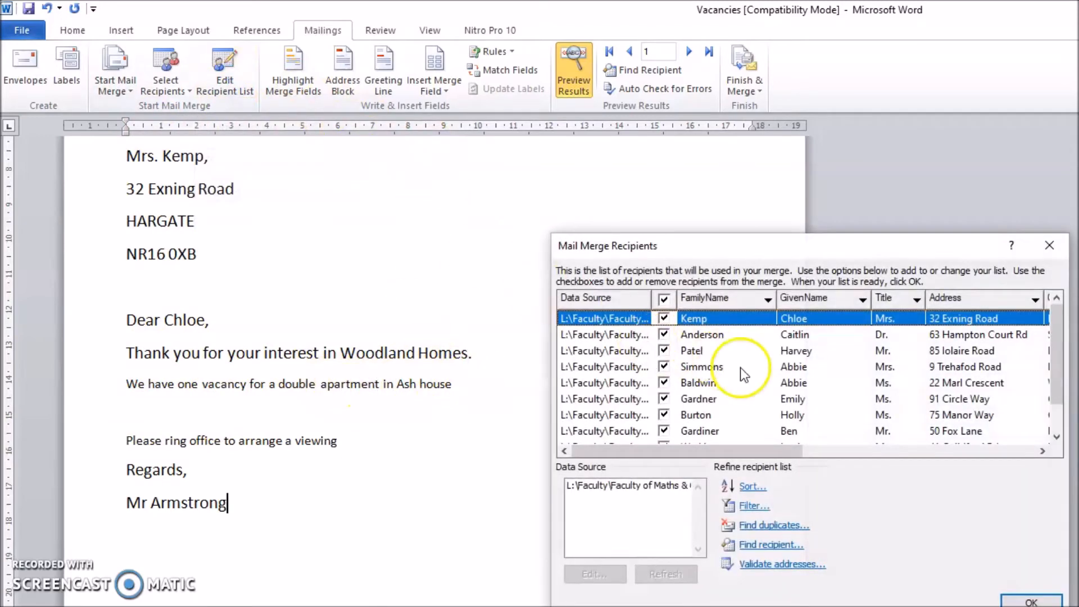
pyautogui.moveTo(764, 454); pyautogui.dragTo(982, 452)
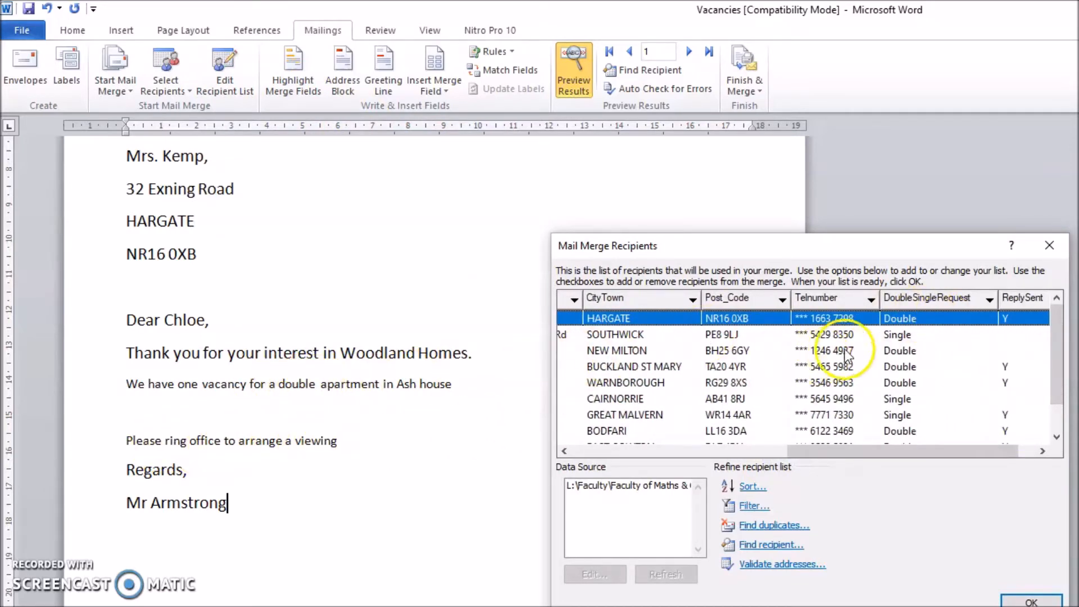
pyautogui.click(901, 334)
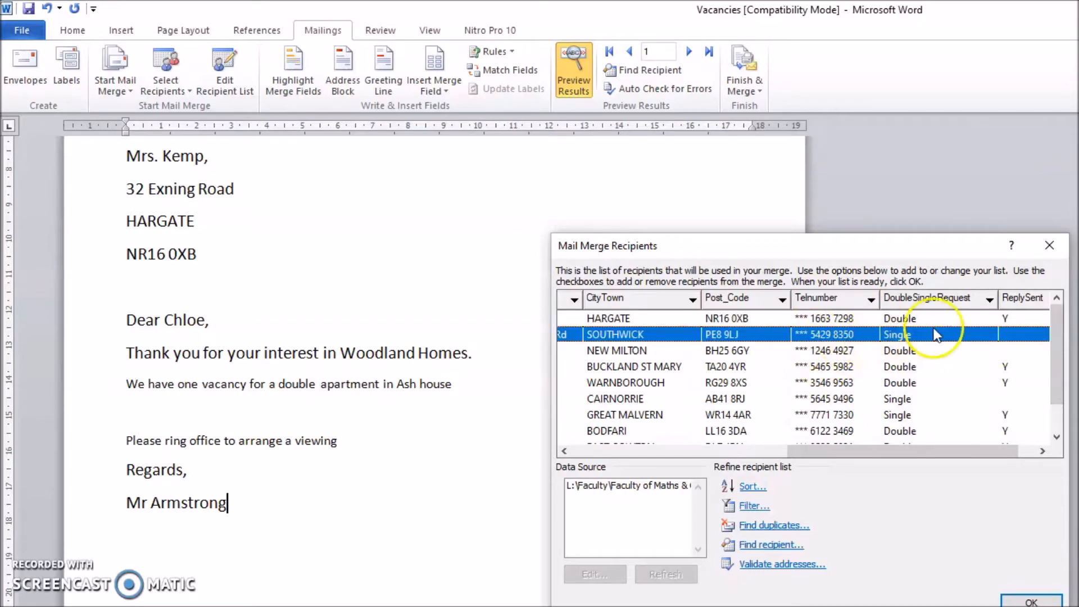
pyautogui.click(1048, 245)
pyautogui.click(609, 52)
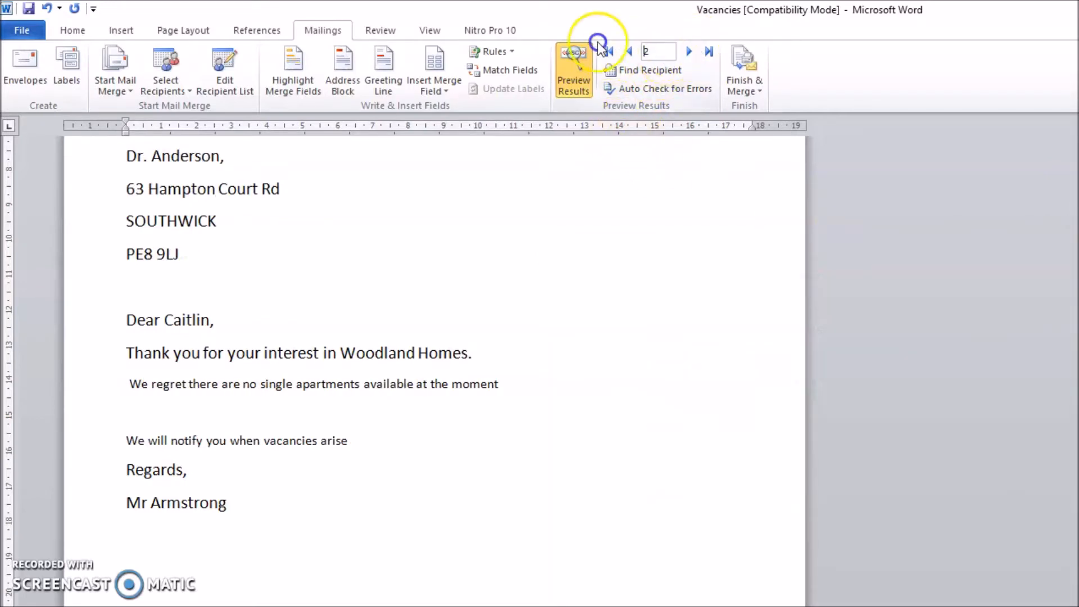
pyautogui.click(690, 52)
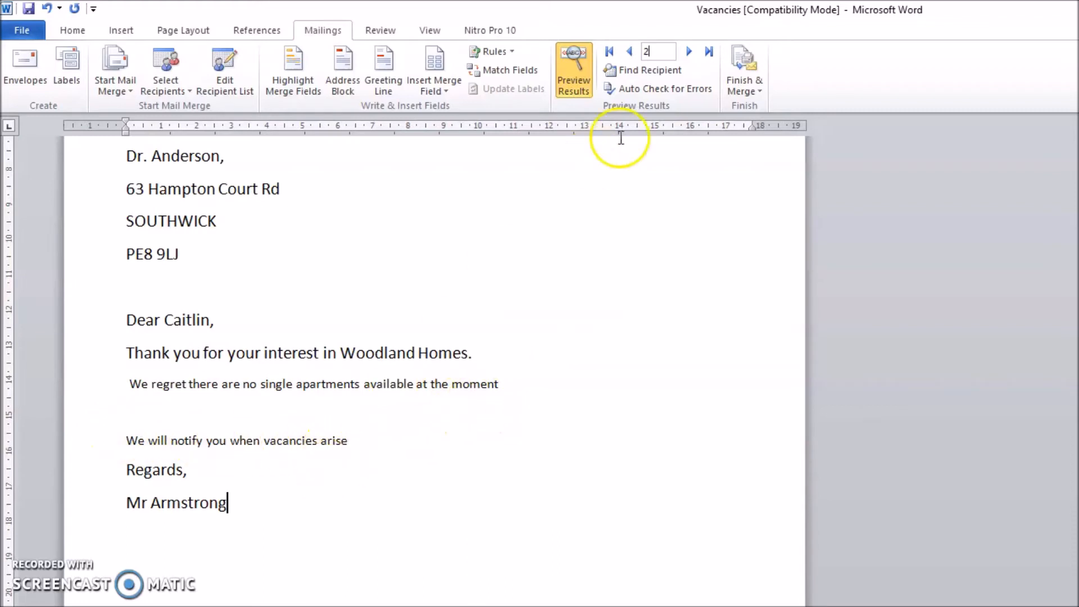
# Look through the whole mail merge recipient list to establish the range of records for the merge.
pyautogui.click(744, 86)
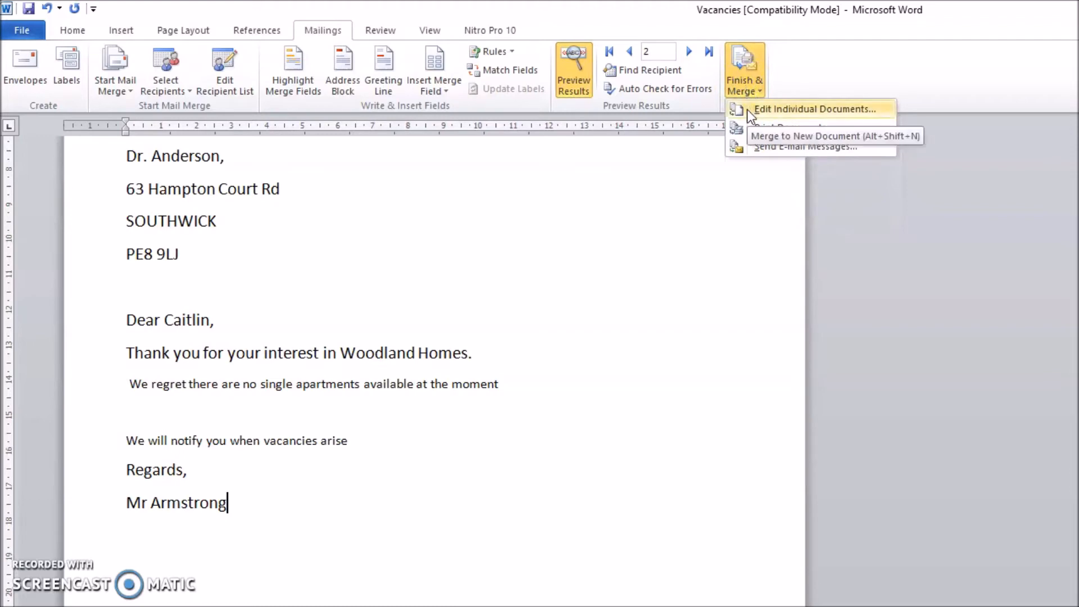
pyautogui.click(747, 89)
pyautogui.click(247, 81)
pyautogui.scroll(-1, 733, 374)
pyautogui.click(747, 430)
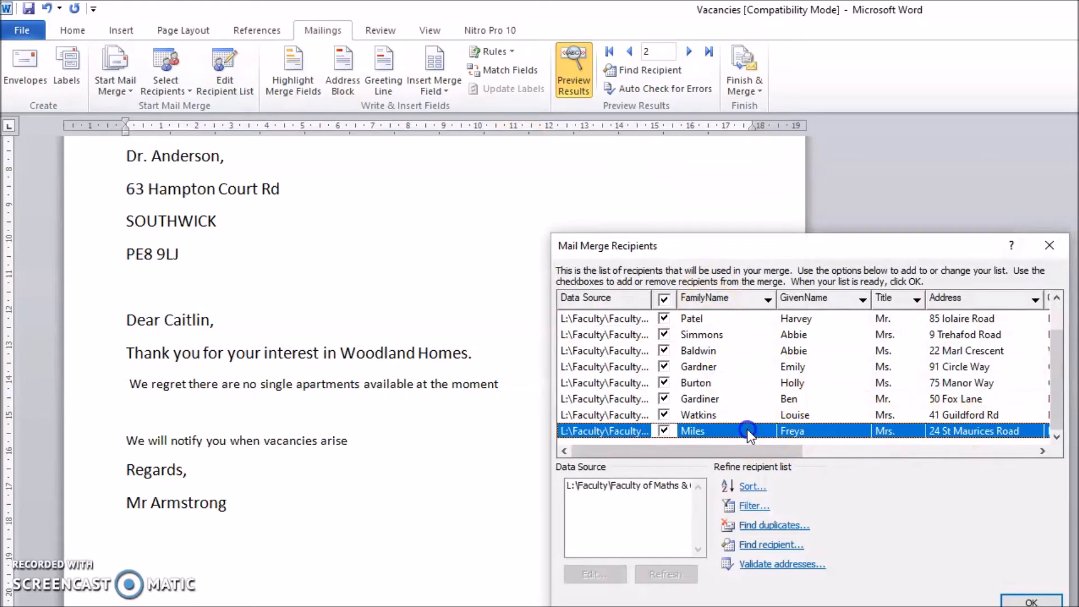
pyautogui.click(709, 418)
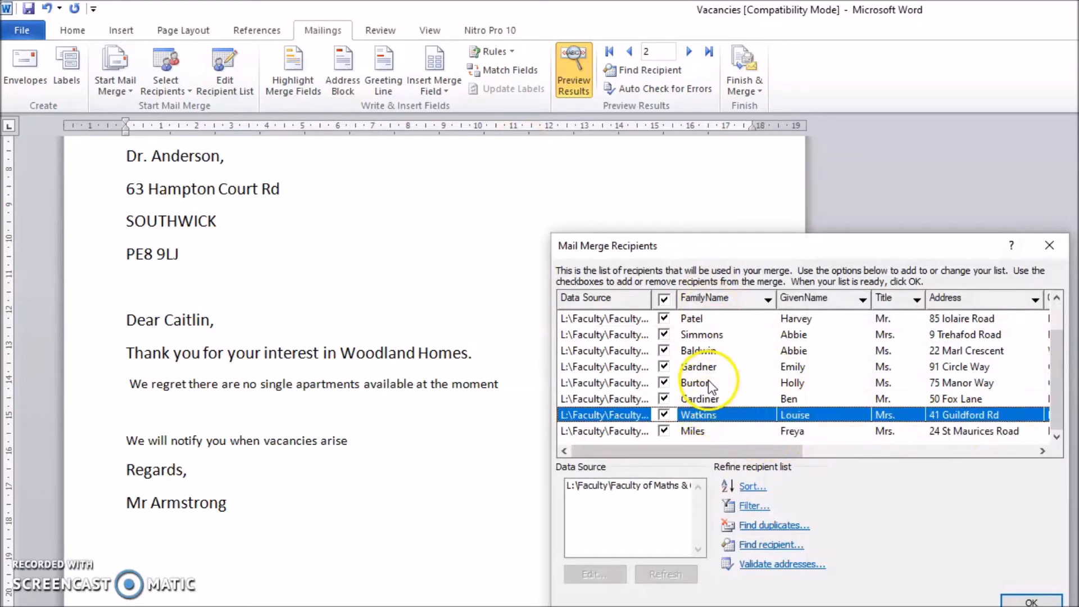
pyautogui.scroll(1, 708, 380)
pyautogui.scroll(1, 709, 388)
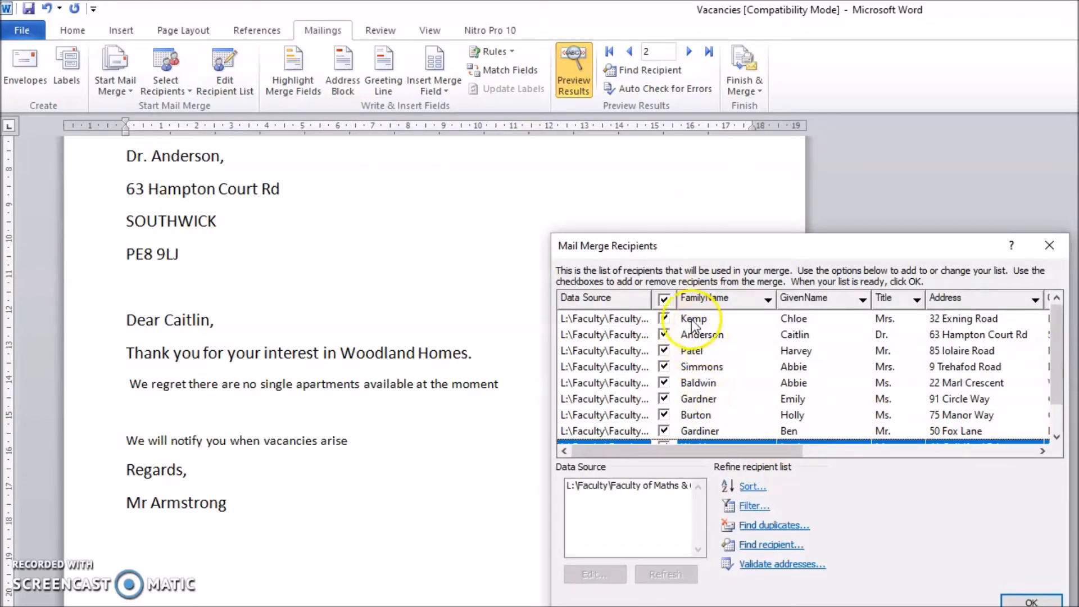
pyautogui.click(1039, 244)
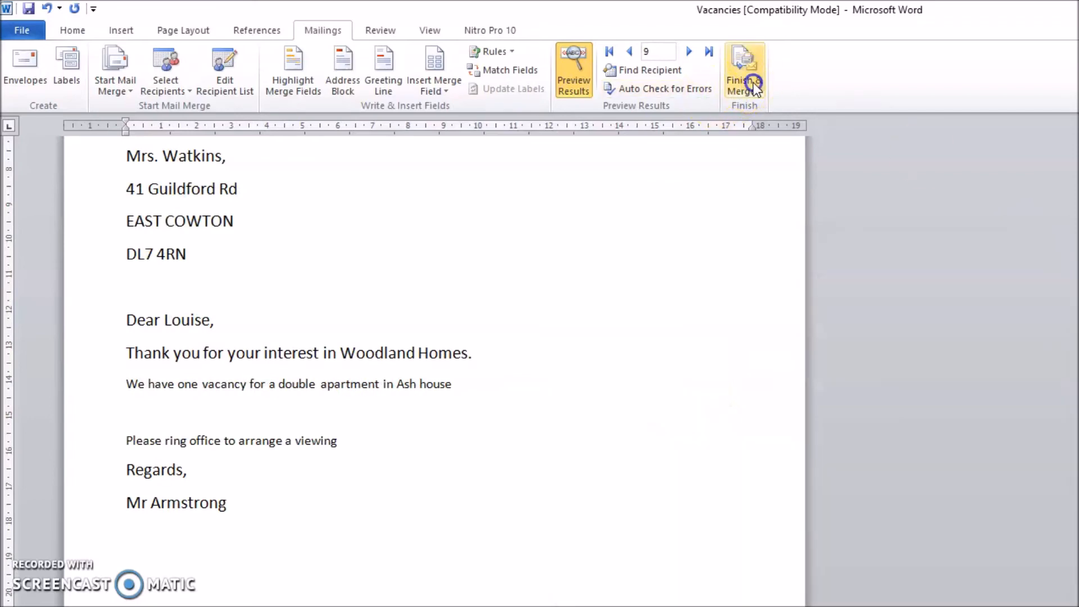
# Merge records 1 to 10 into a new document of individual letters.
pyautogui.click(756, 87)
pyautogui.click(874, 106)
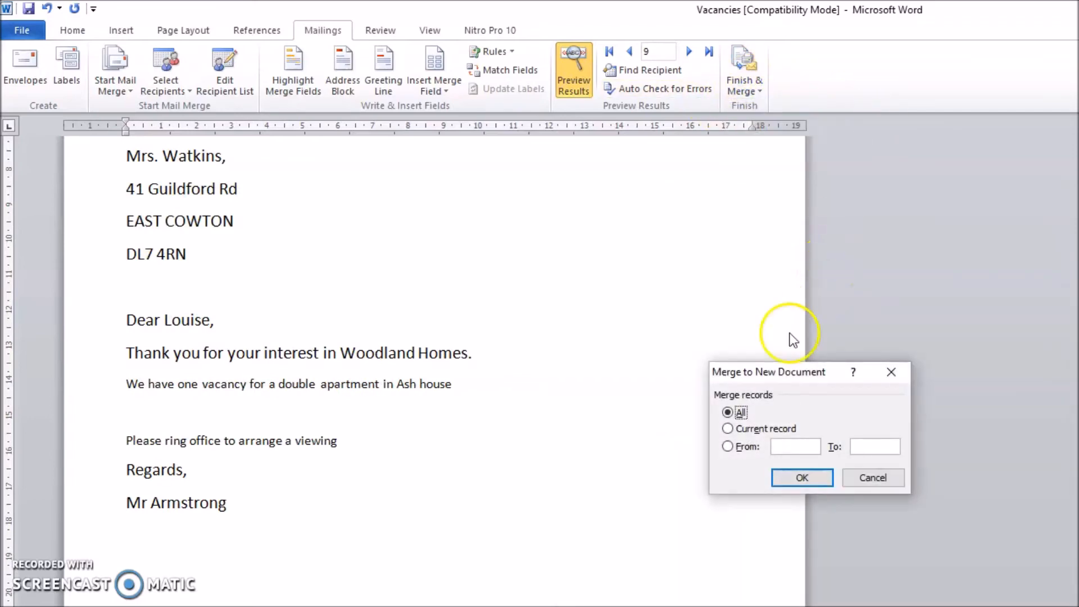
pyautogui.click(739, 448)
pyautogui.click(788, 448)
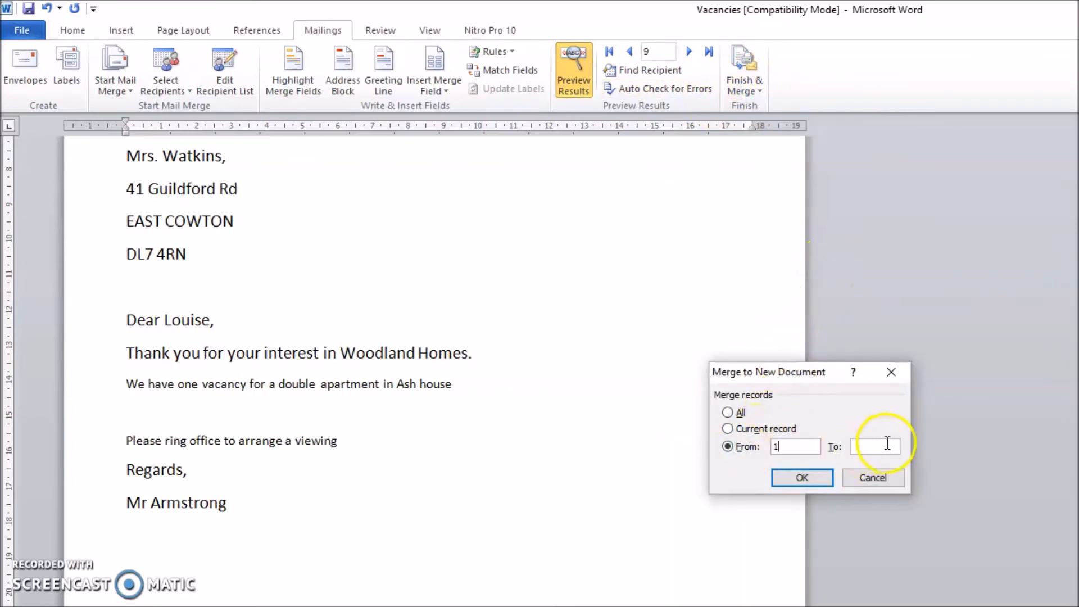
pyautogui.write('10')
pyautogui.click(811, 477)
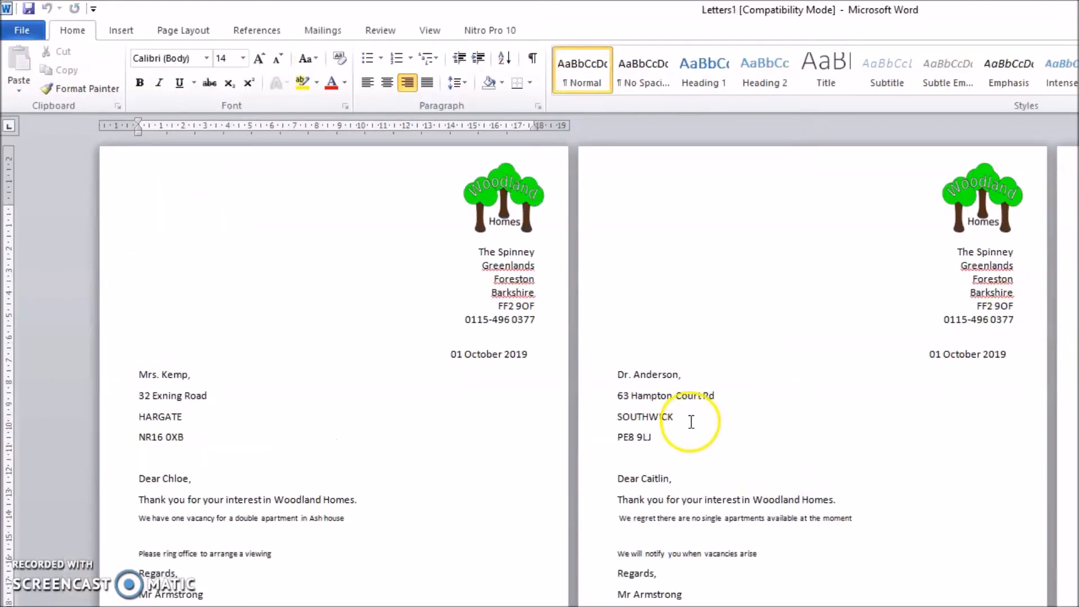
# Review the merged letters through to the last page, comparing the availability and closing sentences for single and double requests.
pyautogui.scroll(-3, 696, 428)
pyautogui.click(692, 351)
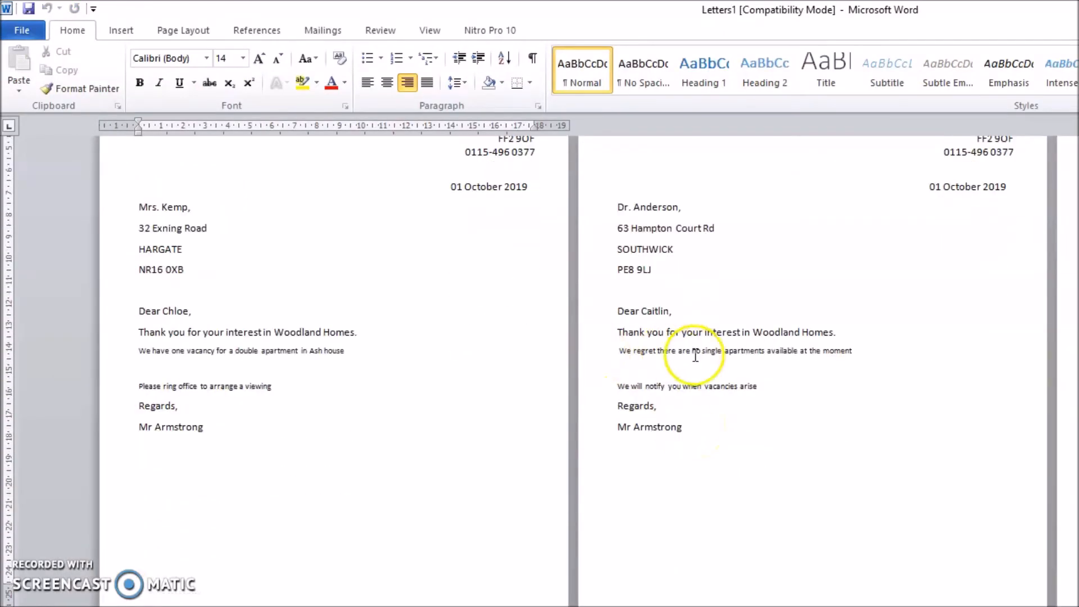
pyautogui.moveTo(228, 350); pyautogui.dragTo(313, 353)
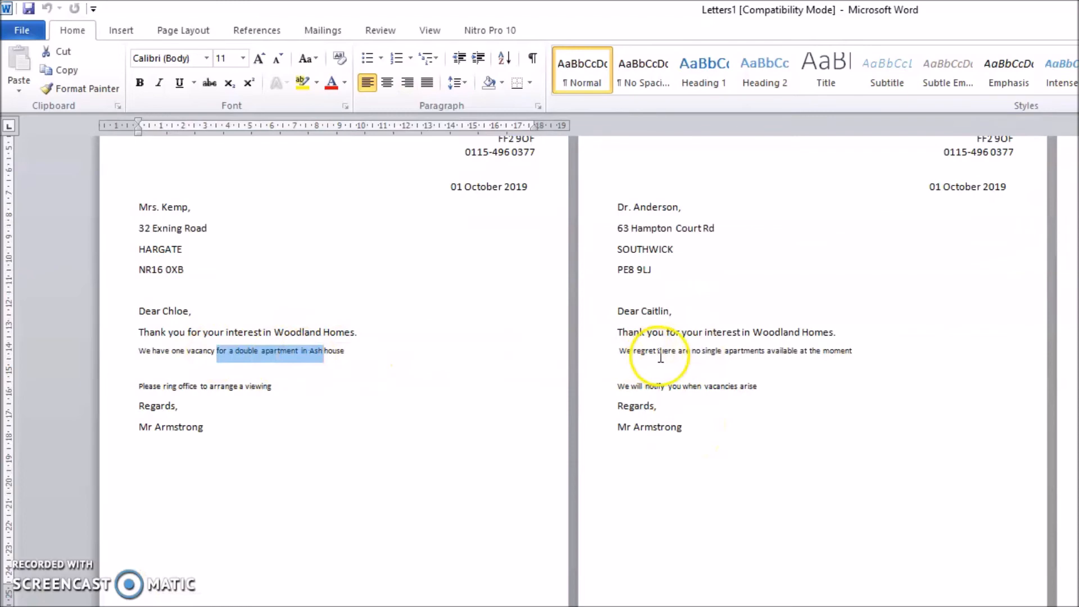
pyautogui.moveTo(657, 351); pyautogui.dragTo(754, 361)
pyautogui.scroll(-13, 751, 361)
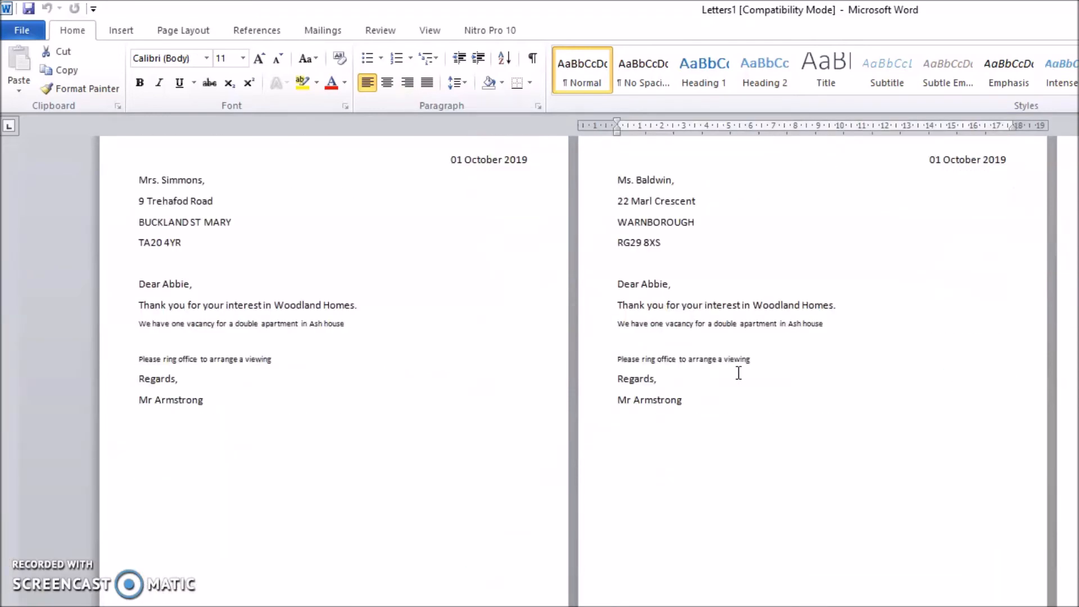
pyautogui.moveTo(700, 287); pyautogui.dragTo(742, 301)
pyautogui.moveTo(203, 296); pyautogui.dragTo(302, 288)
pyautogui.scroll(-1, 306, 295)
pyautogui.scroll(-15, 309, 299)
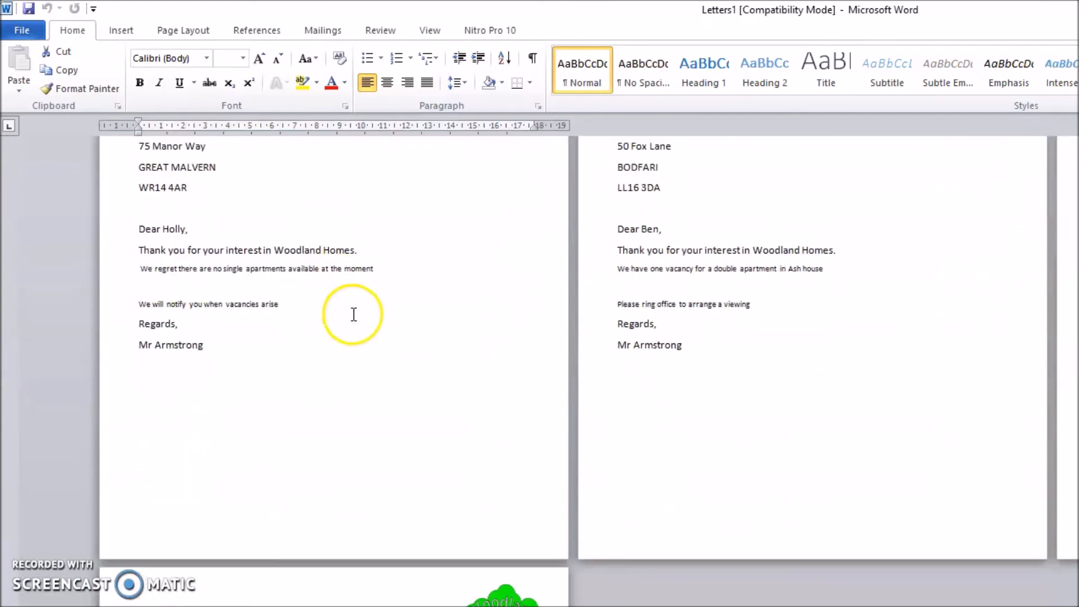
pyautogui.scroll(-3, 355, 314)
pyautogui.moveTo(165, 437); pyautogui.dragTo(225, 541)
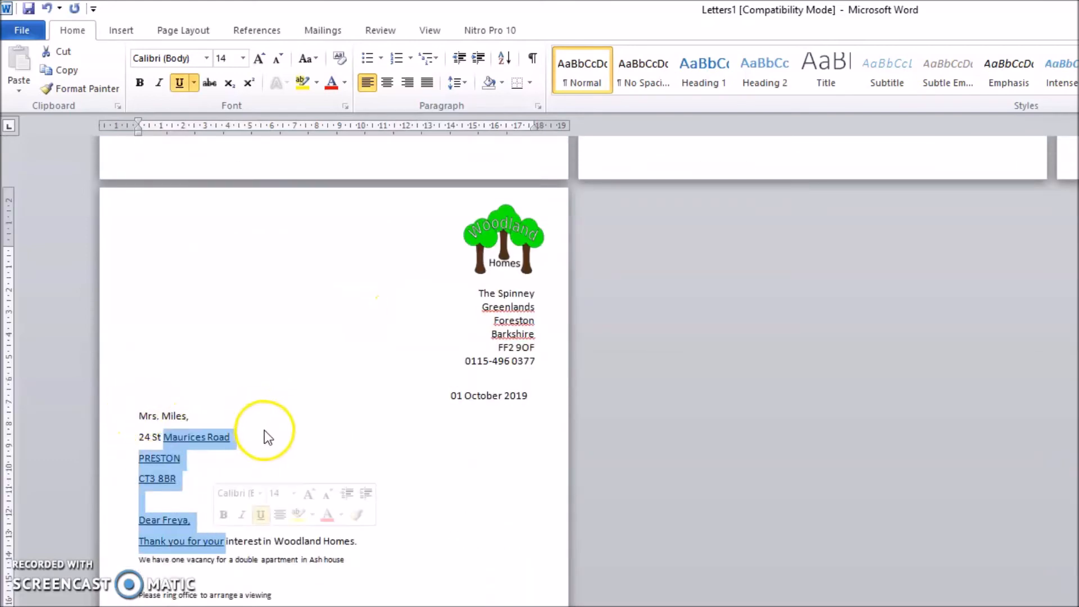
pyautogui.click(273, 393)
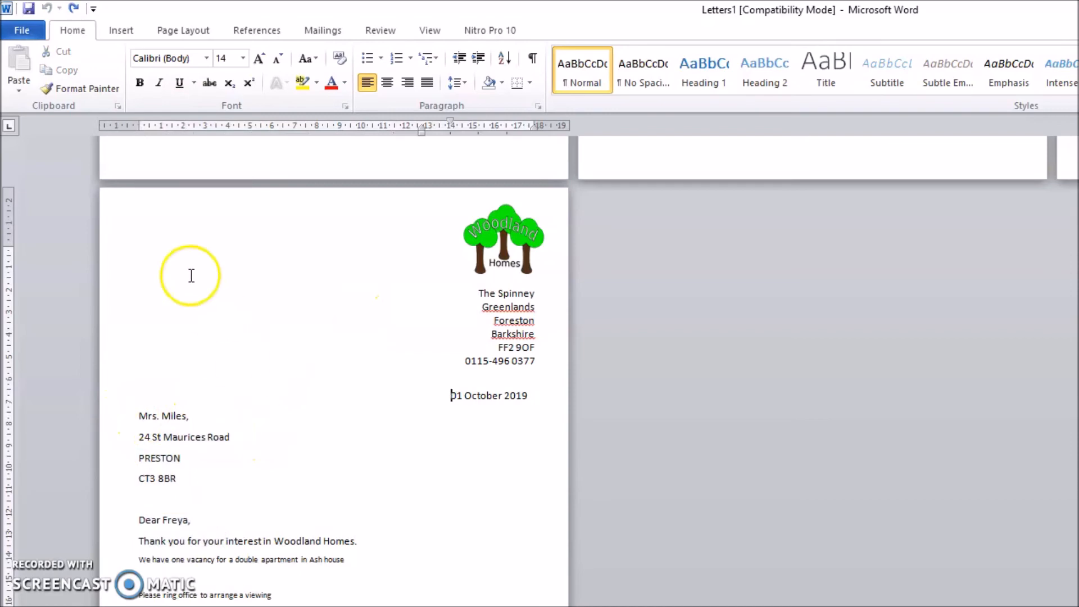
# Check the required file name in the PDF and save the merged letters as a Word Document named "Vacancy Replies".
pyautogui.click(26, 35)
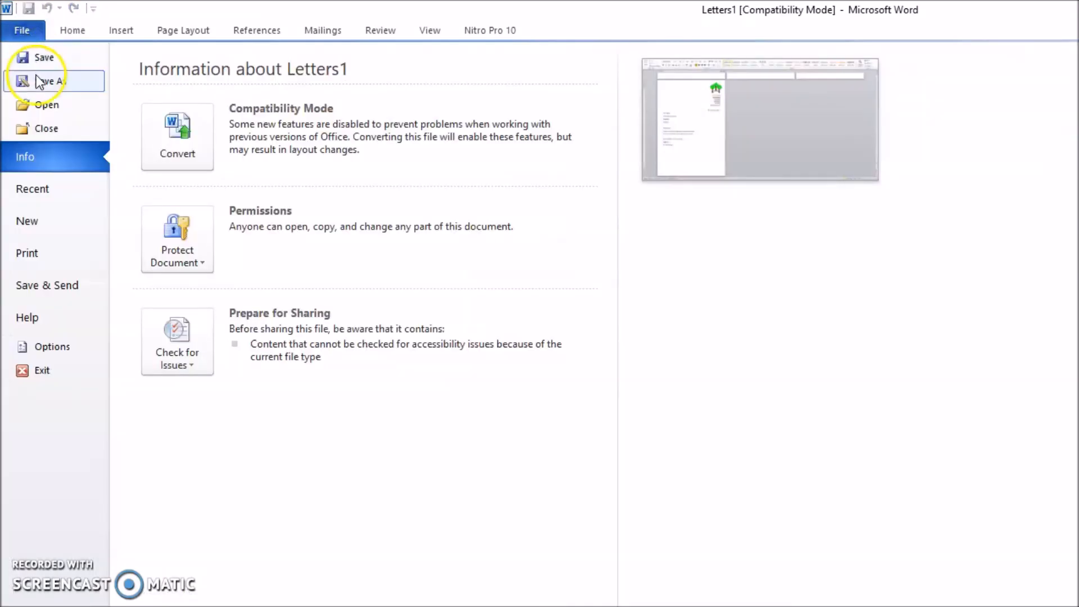
pyautogui.click(39, 59)
pyautogui.click(590, 606)
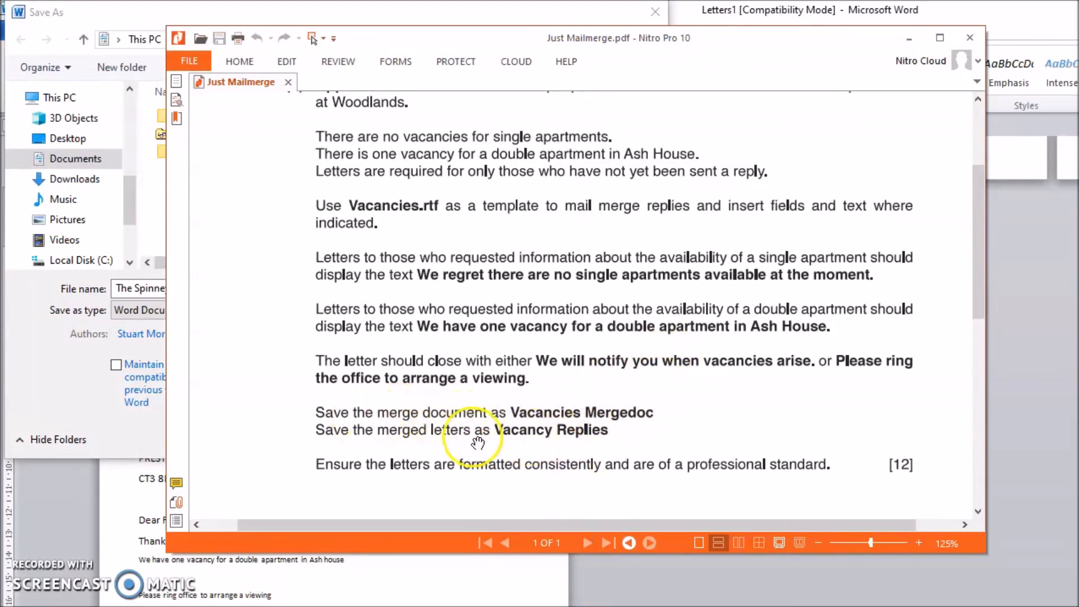
pyautogui.click(908, 38)
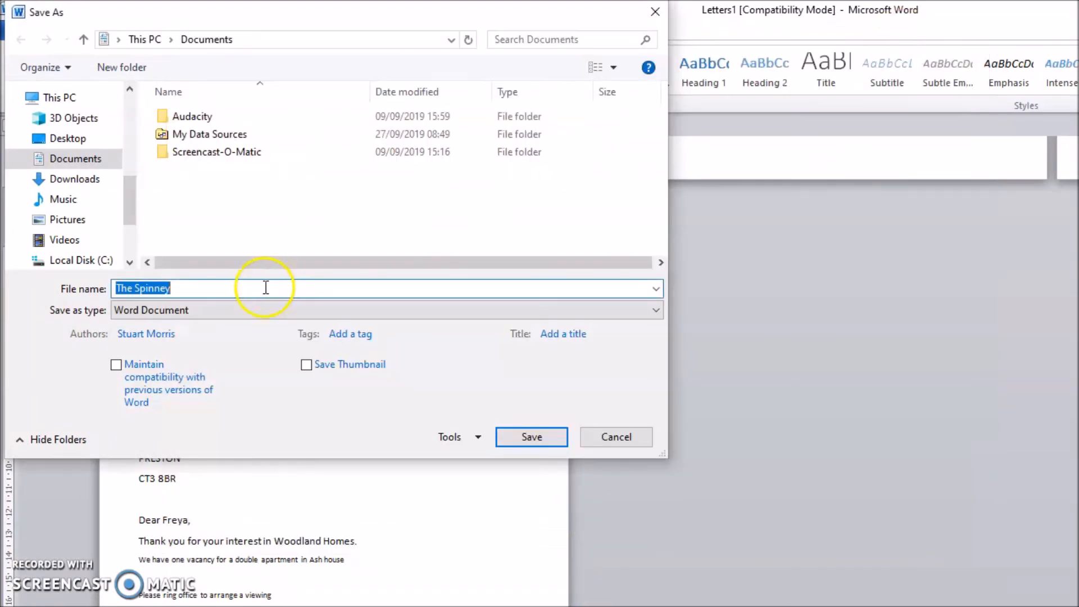
pyautogui.write('Vacancy Replies')
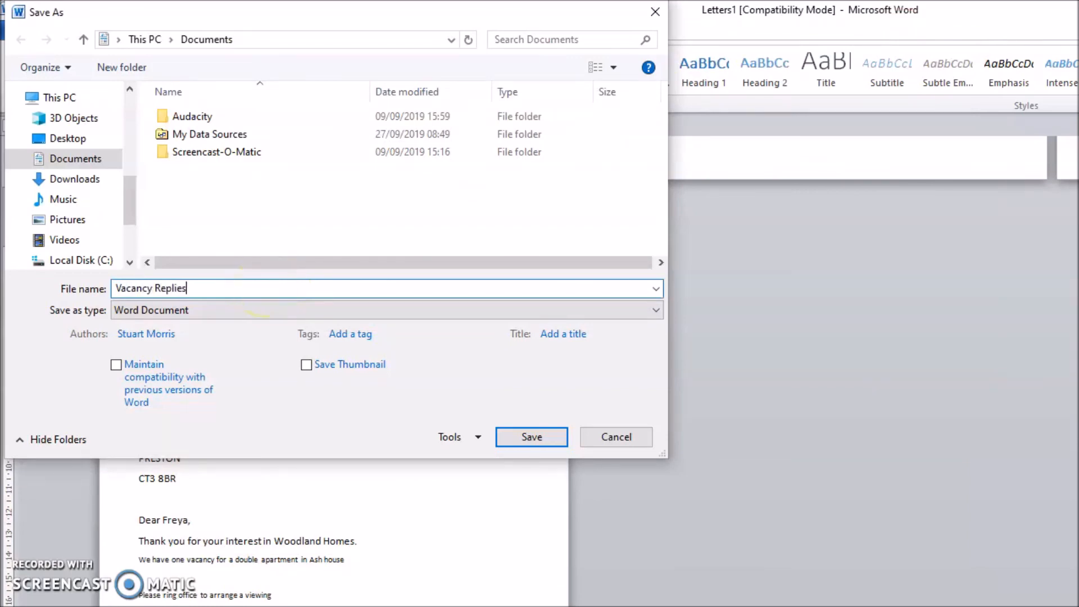
pyautogui.press('Return')
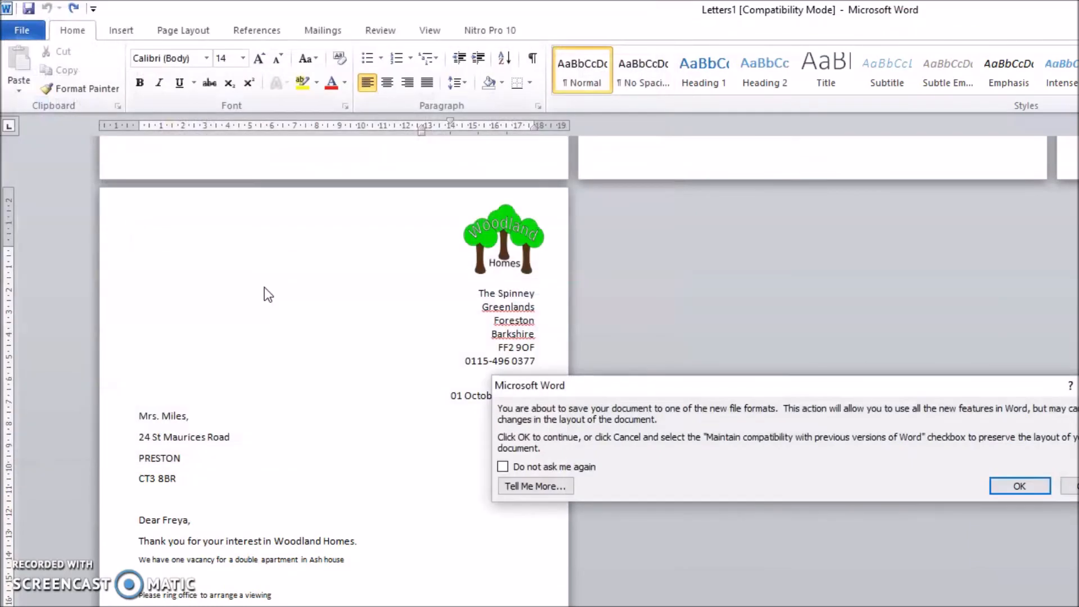